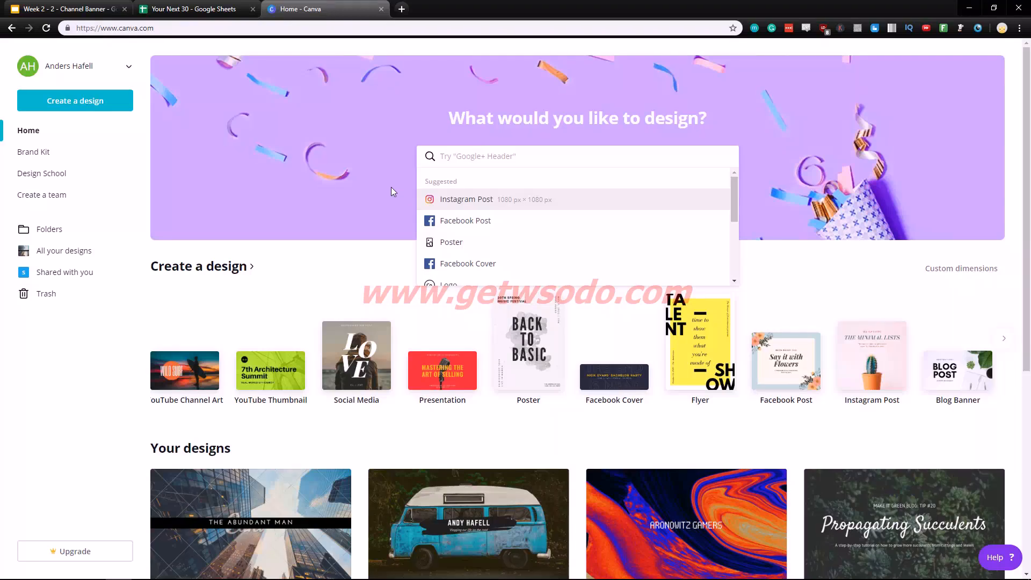
# Search the design types for "youtube channel" and create a blank YouTube Channel Art design.
pyautogui.write('yotuube')
pyautogui.press('BackSpace')
pyautogui.press('BackSpace')
pyautogui.press('BackSpace')
pyautogui.press('BackSpace')
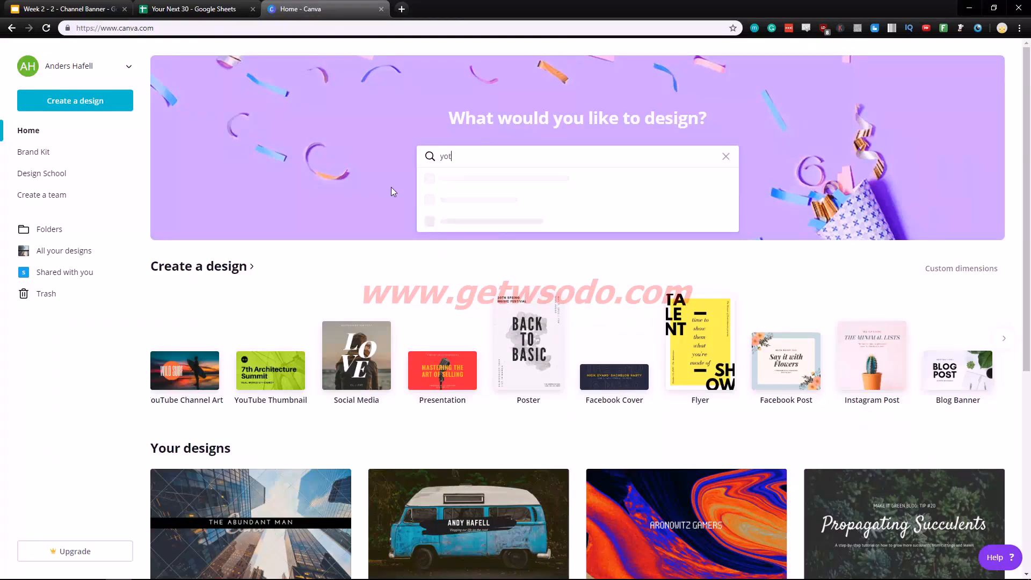
pyautogui.press('BackSpace')
pyautogui.write('utube cha')
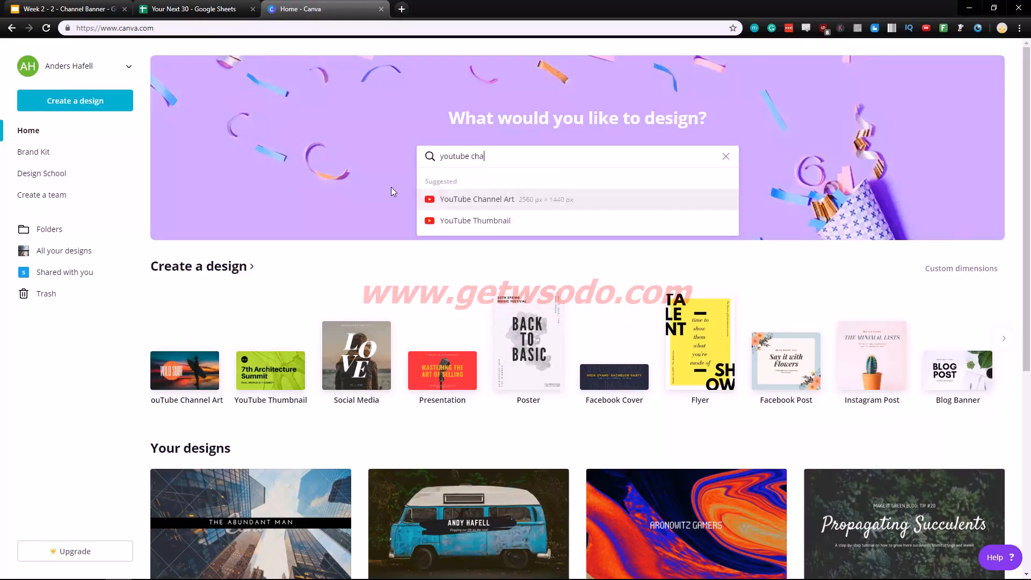
pyautogui.write('nnel')
pyautogui.press('Return')
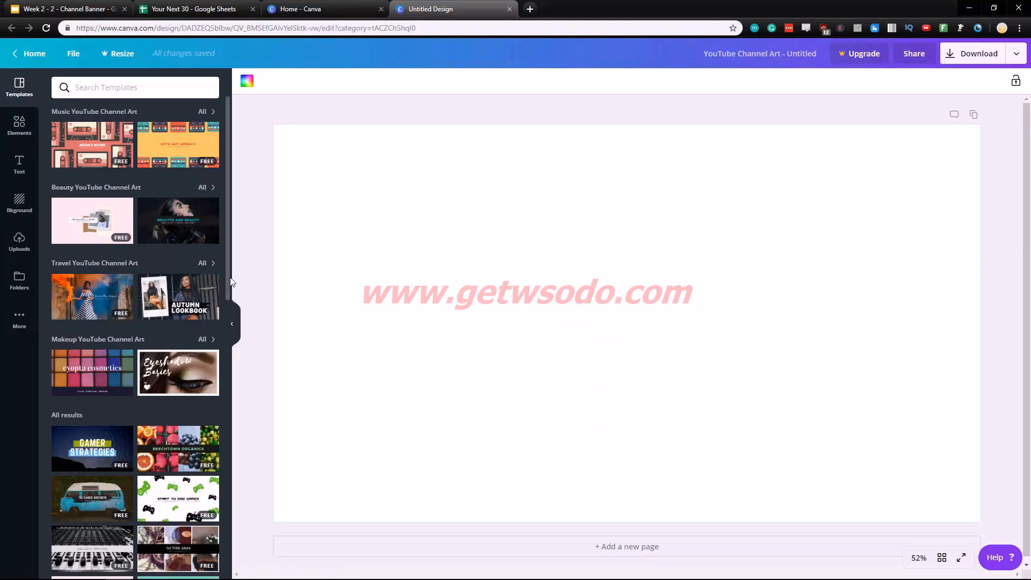
# Apply the black gaming template with green brush strokes and a controller icon to the blank page.
pyautogui.scroll(-1, 224, 295)
pyautogui.scroll(-2, 220, 294)
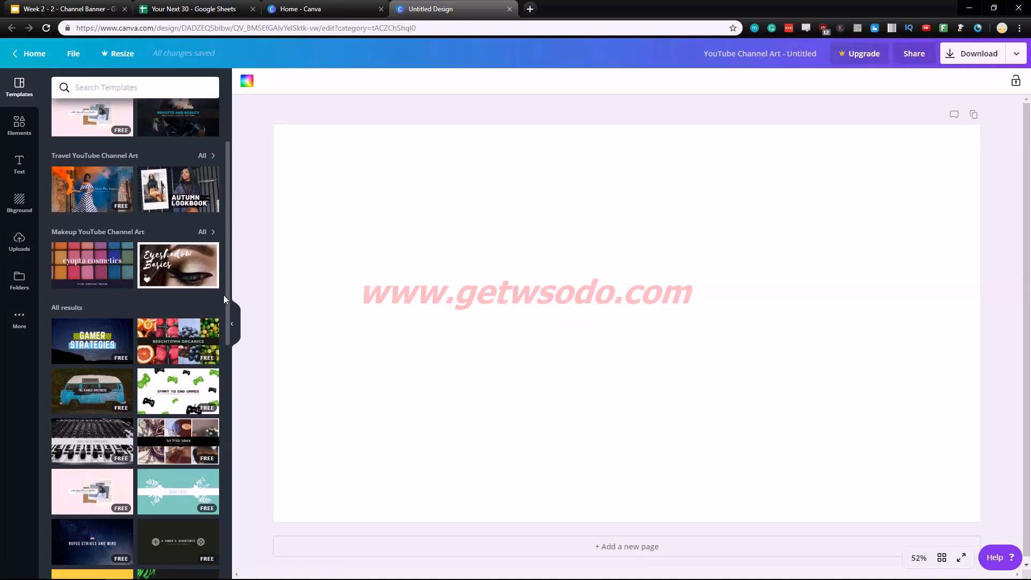
pyautogui.scroll(-1, 224, 292)
pyautogui.scroll(-1, 224, 286)
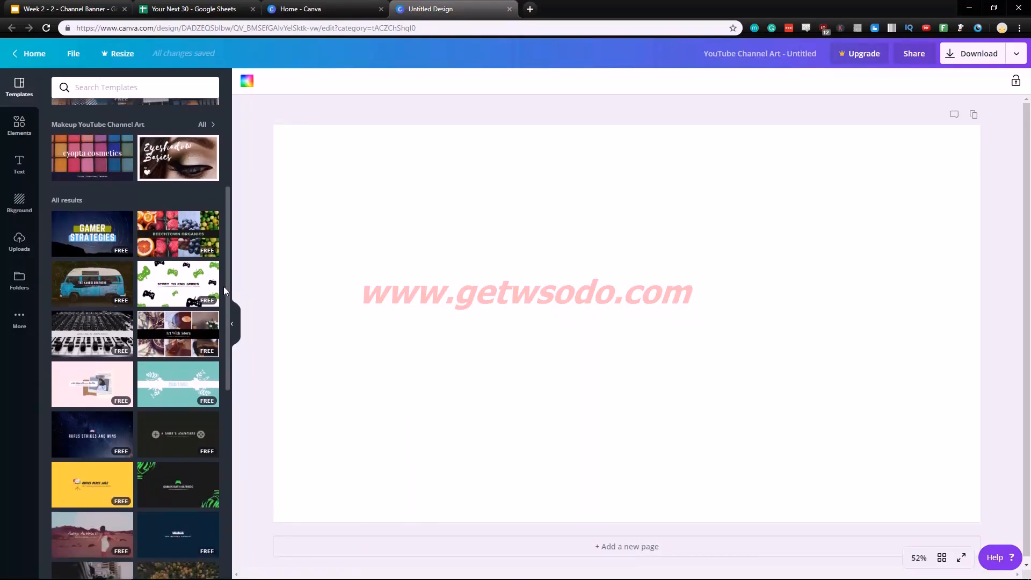
pyautogui.scroll(-3, 223, 289)
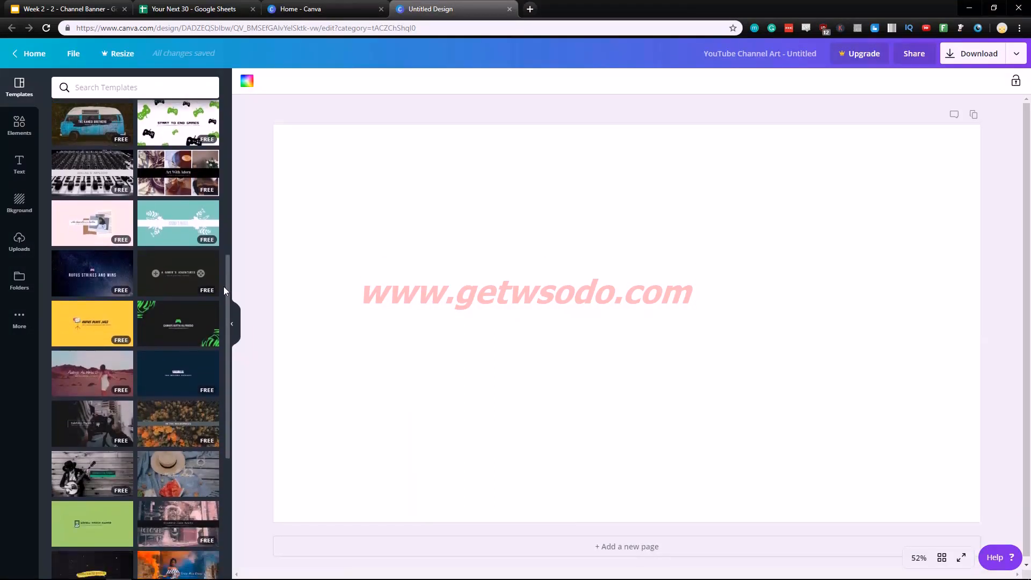
pyautogui.click(177, 282)
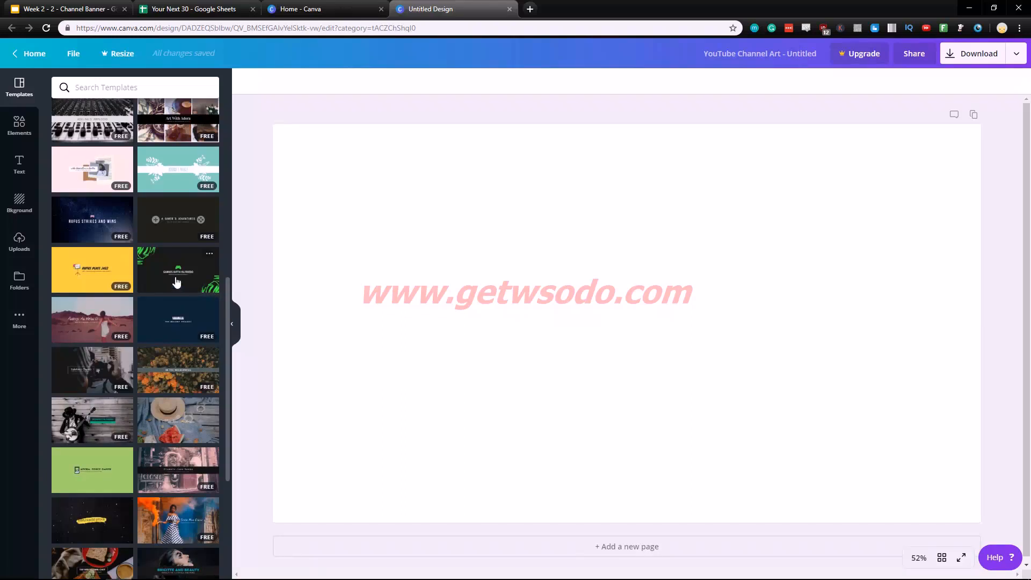
pyautogui.click(842, 451)
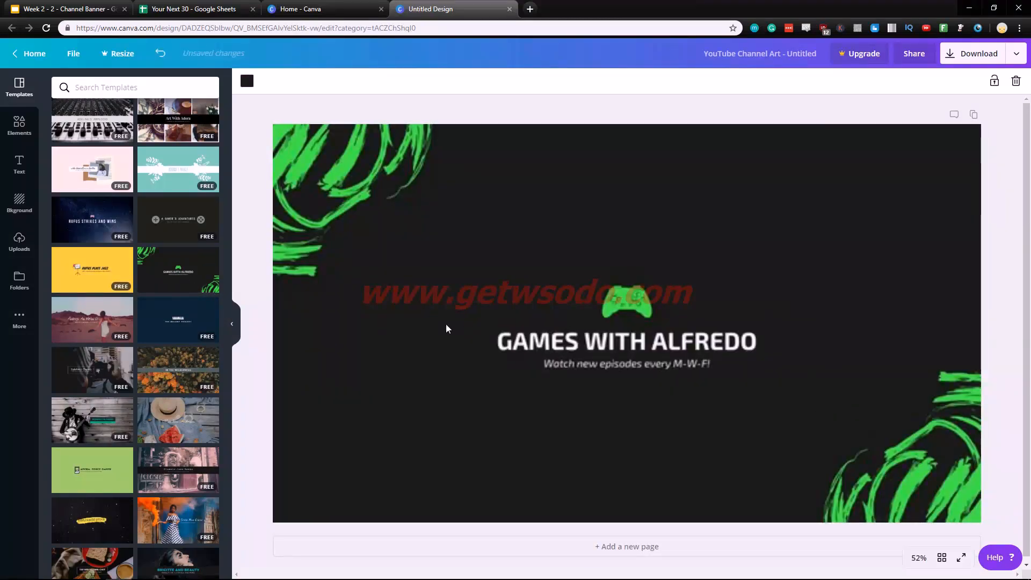
pyautogui.click(602, 302)
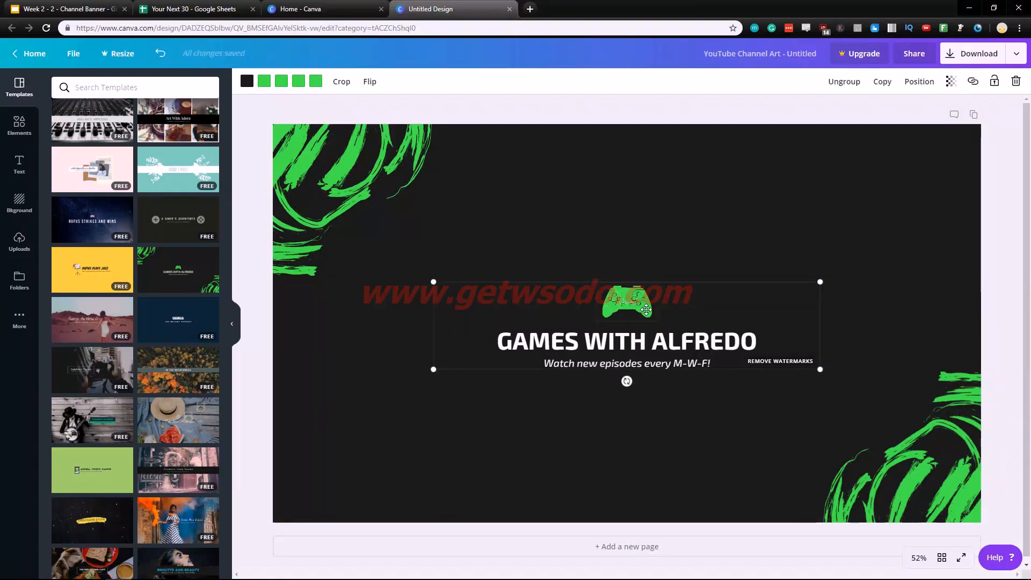
pyautogui.click(678, 260)
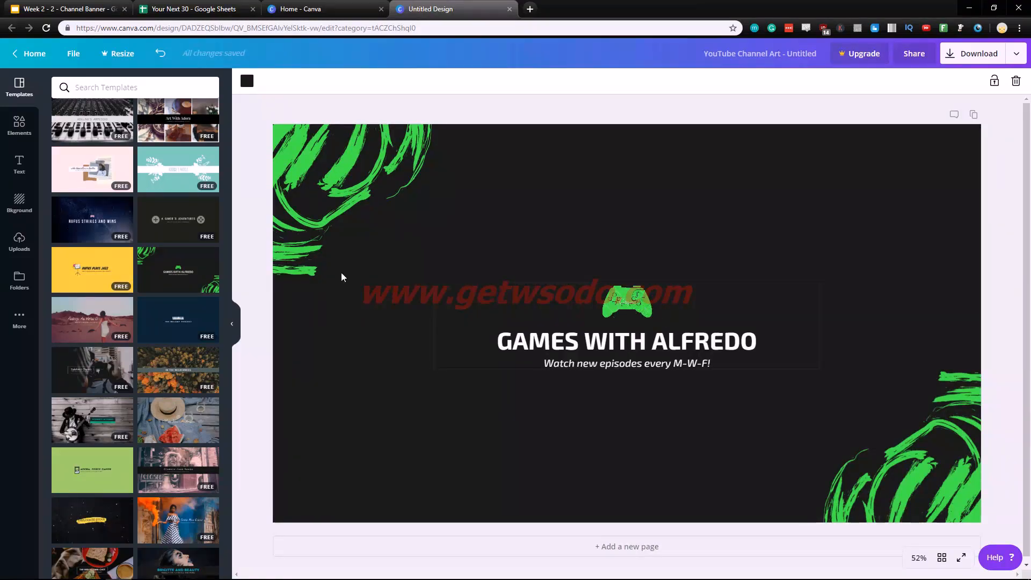
# Apply the makeup channel template with the close-up lips photo to the page.
pyautogui.scroll(-1, 168, 328)
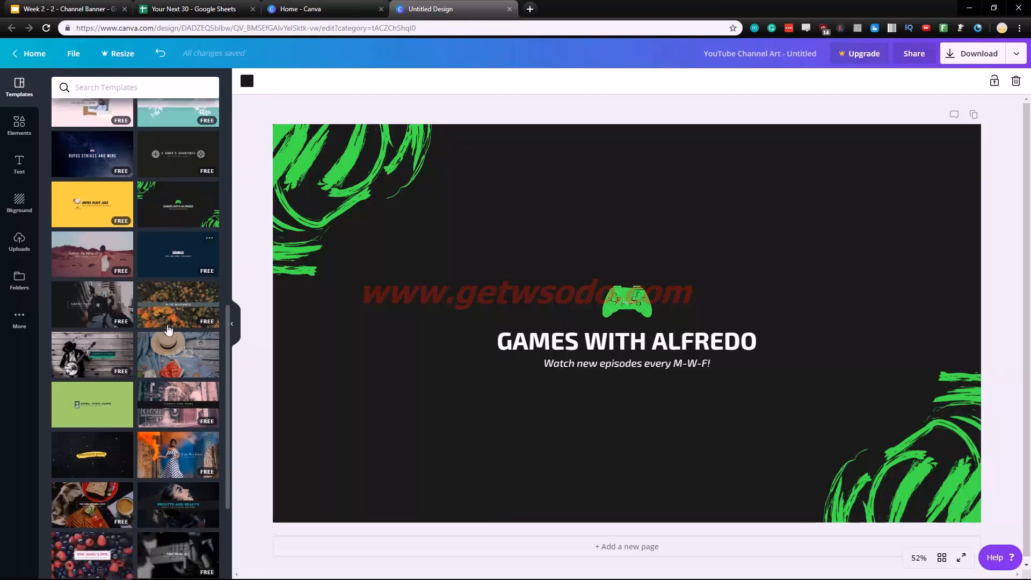
pyautogui.scroll(-1, 168, 329)
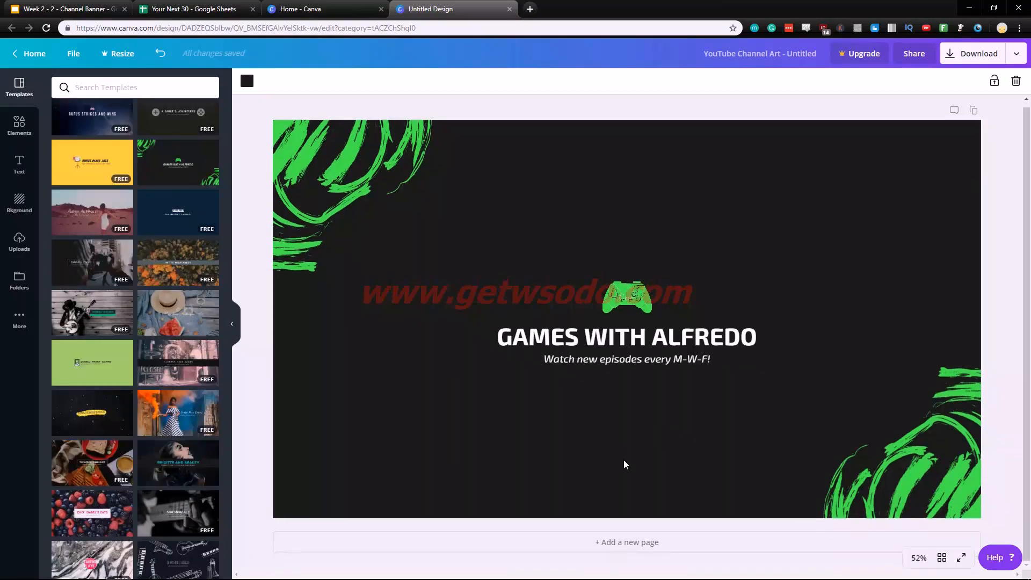
pyautogui.scroll(-3, 97, 305)
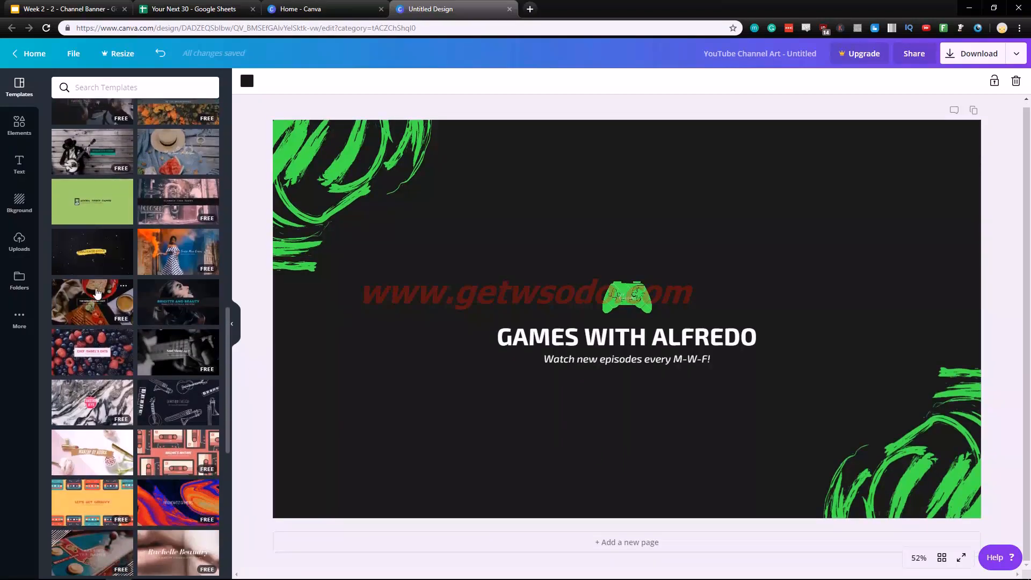
pyautogui.scroll(-2, 97, 301)
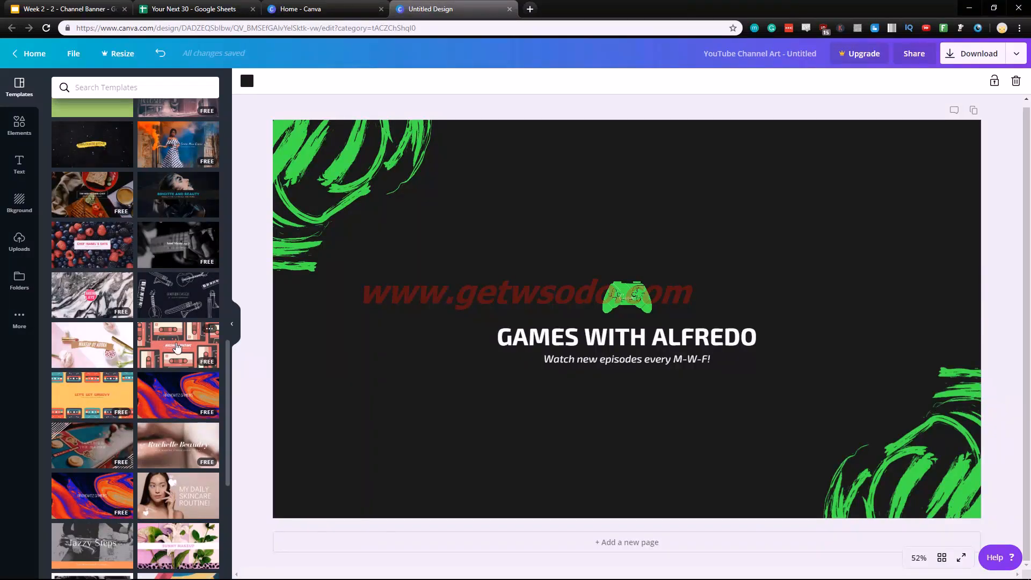
pyautogui.click(170, 443)
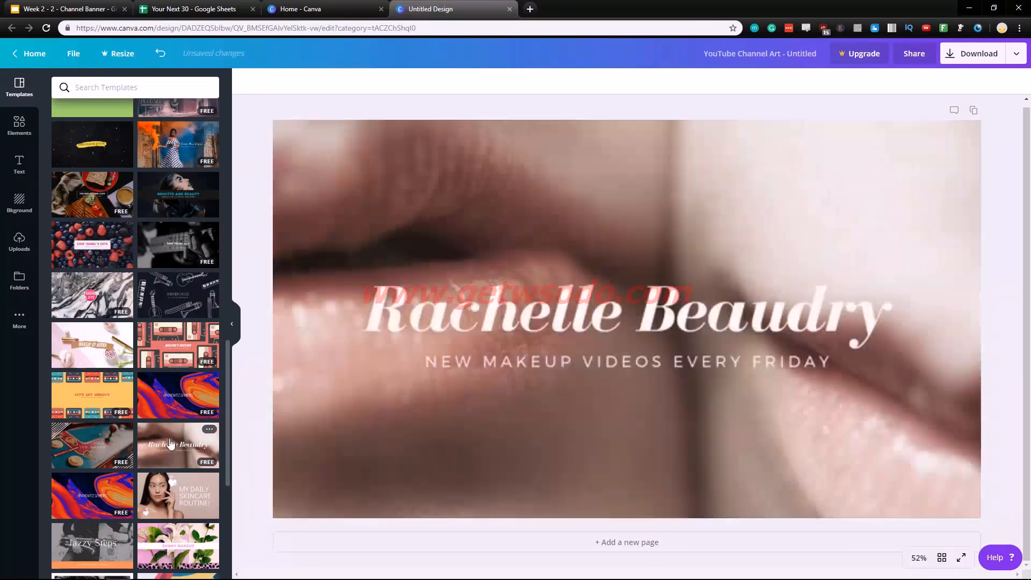
# Switch to Evernote, check the weekly outline in the "Table Of Contents Passive Affiliate" note, and return to the banner design.
pyautogui.hotkey('alt', 'Tab')
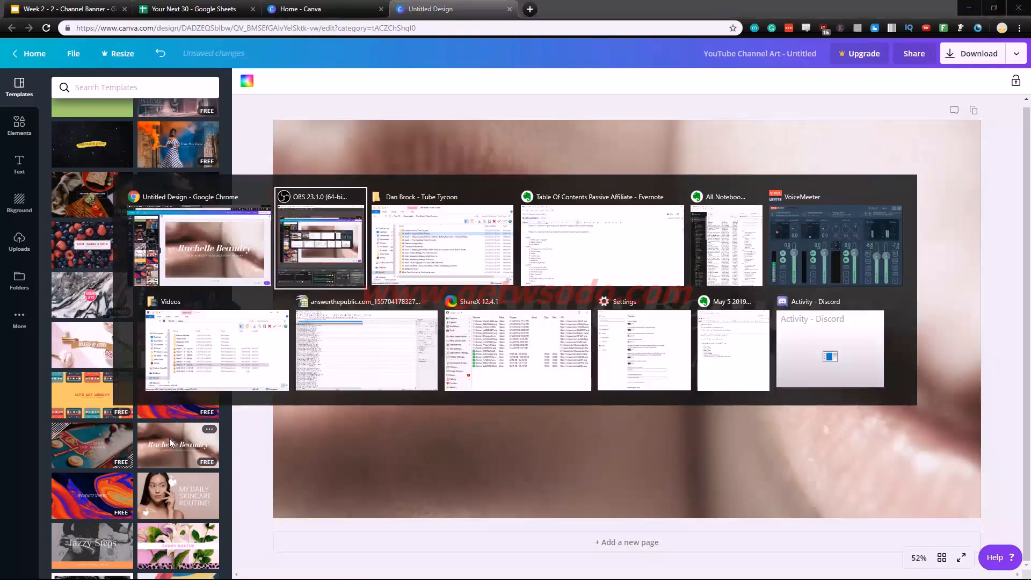
pyautogui.hotkey('alt', 'Tab')
pyautogui.hotkey('alt', 'Tab')
pyautogui.hotkey('alt', 'Tab')
pyautogui.hotkey('alt', 'Tab')
pyautogui.hotkey('alt', 'Tab')
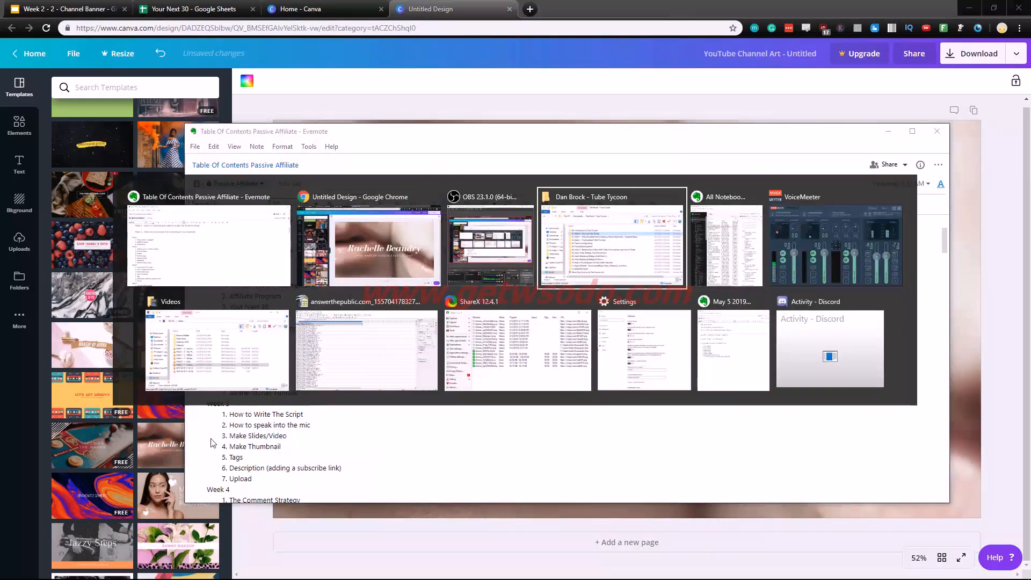
pyautogui.click(728, 368)
pyautogui.click(454, 8)
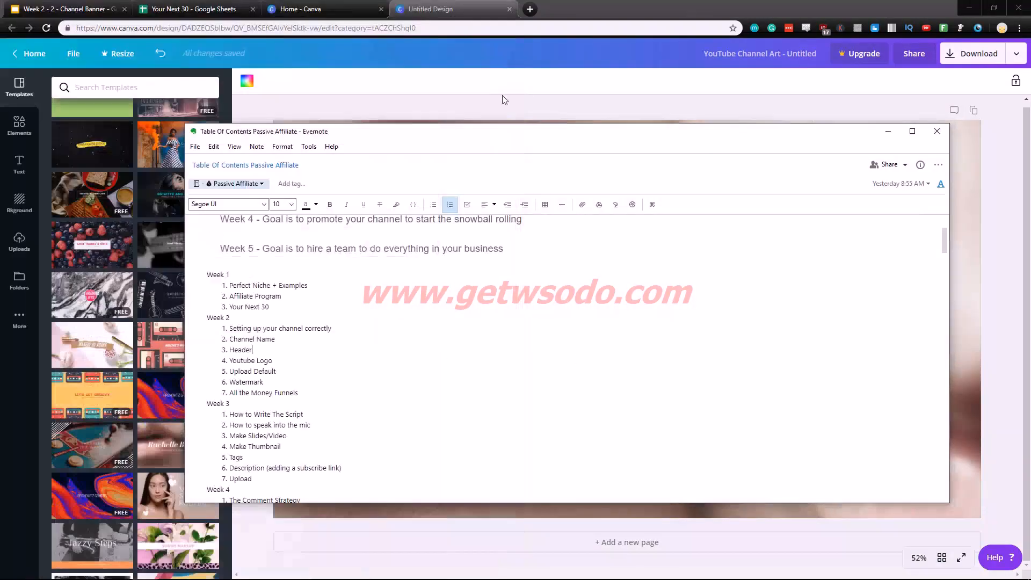
pyautogui.click(889, 132)
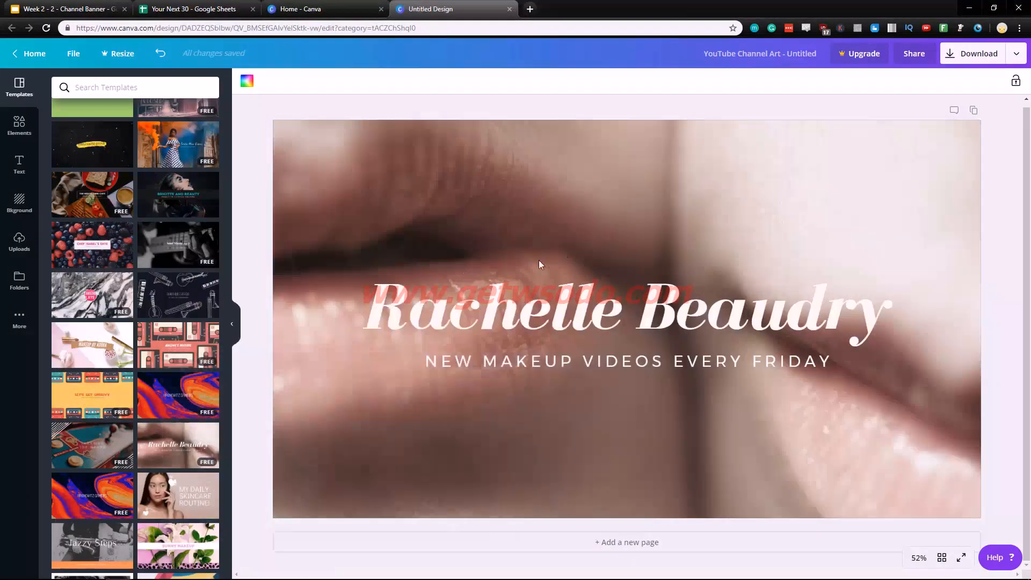
# Replace the banner's large heading text with "Coping With Mental Health".
pyautogui.click(408, 313)
pyautogui.doubleClick(850, 326)
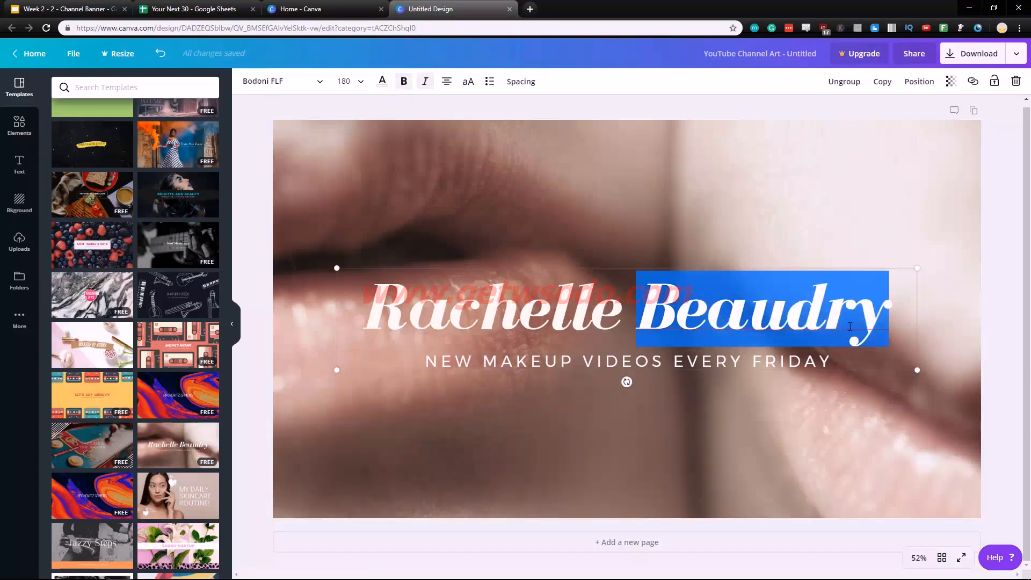
pyautogui.hotkey('ctrl', 'a')
pyautogui.write('Coping W')
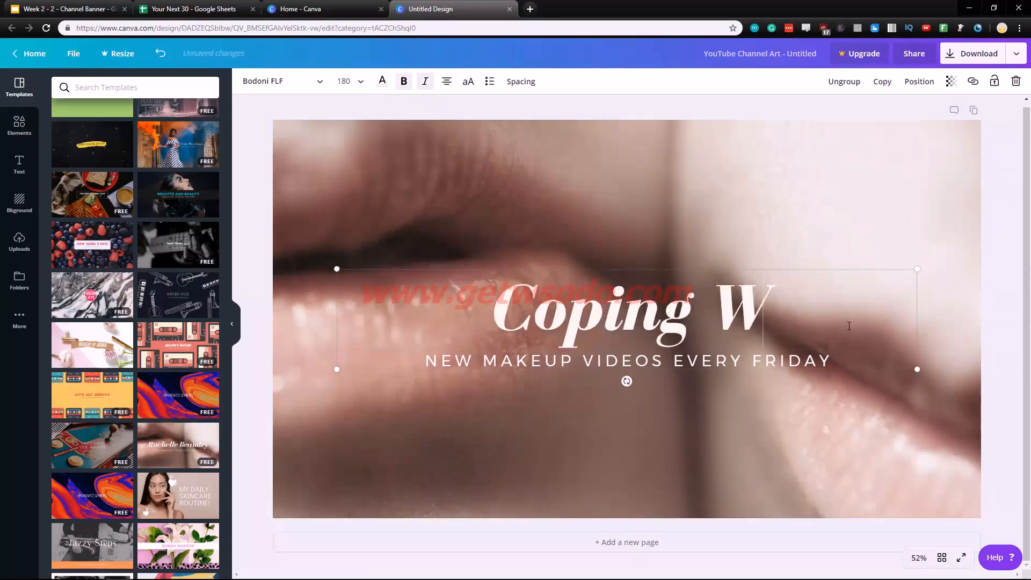
pyautogui.write('ith Mental')
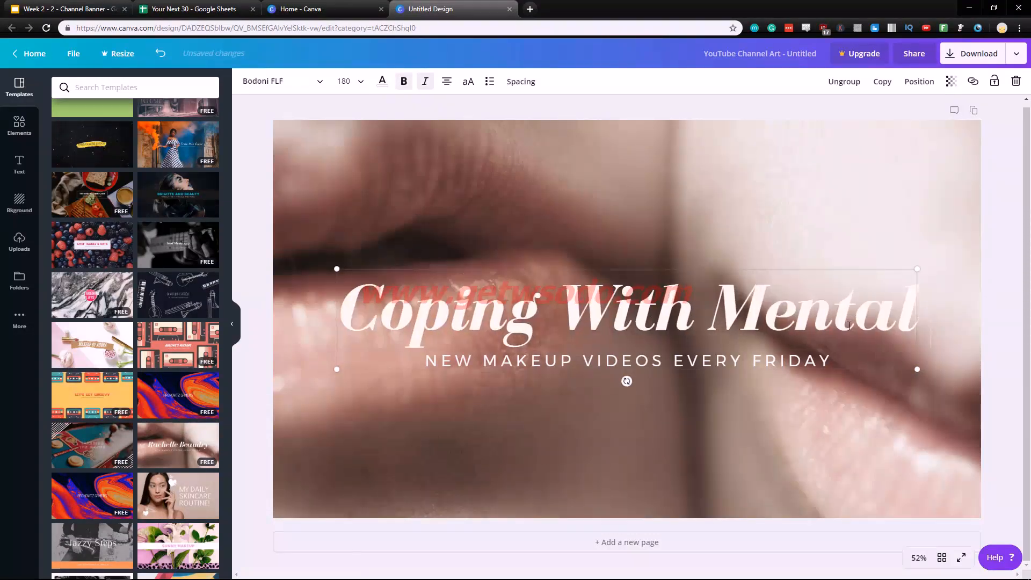
pyautogui.write(' Health')
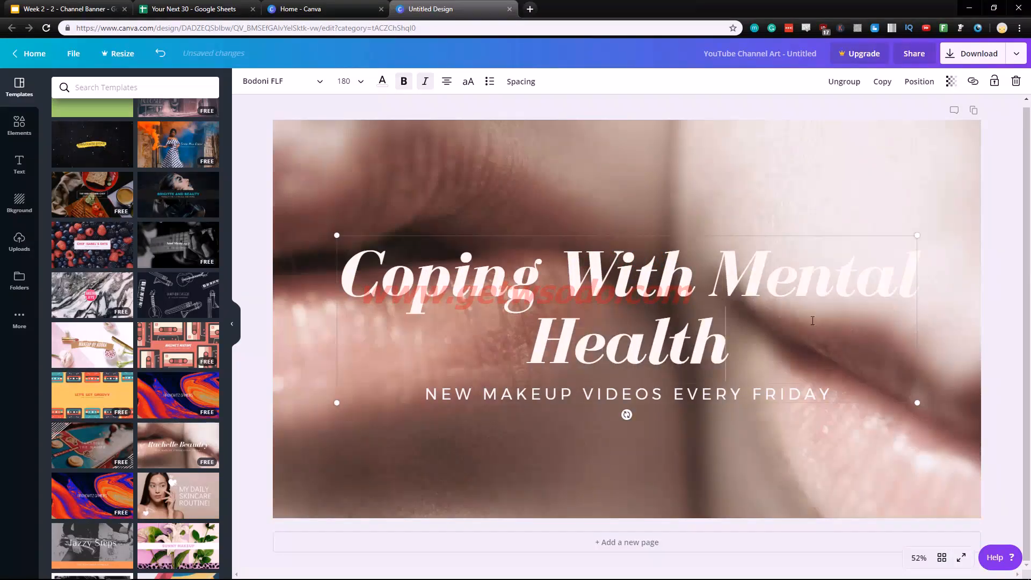
# Set the font size of the "Coping With Mental Health" heading to 120.
pyautogui.hotkey('ctrl', 'a')
pyautogui.click(360, 81)
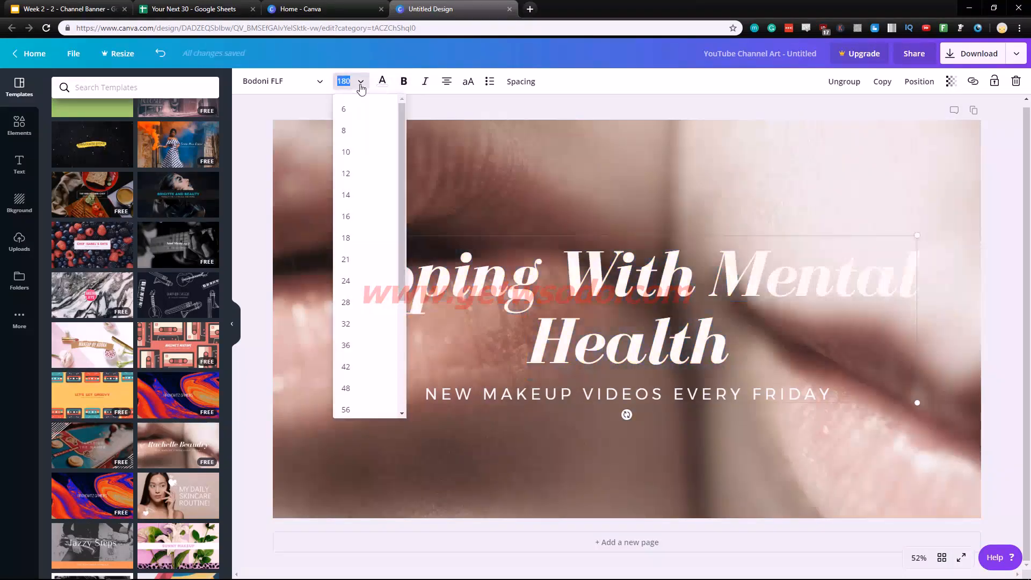
pyautogui.scroll(-4, 371, 352)
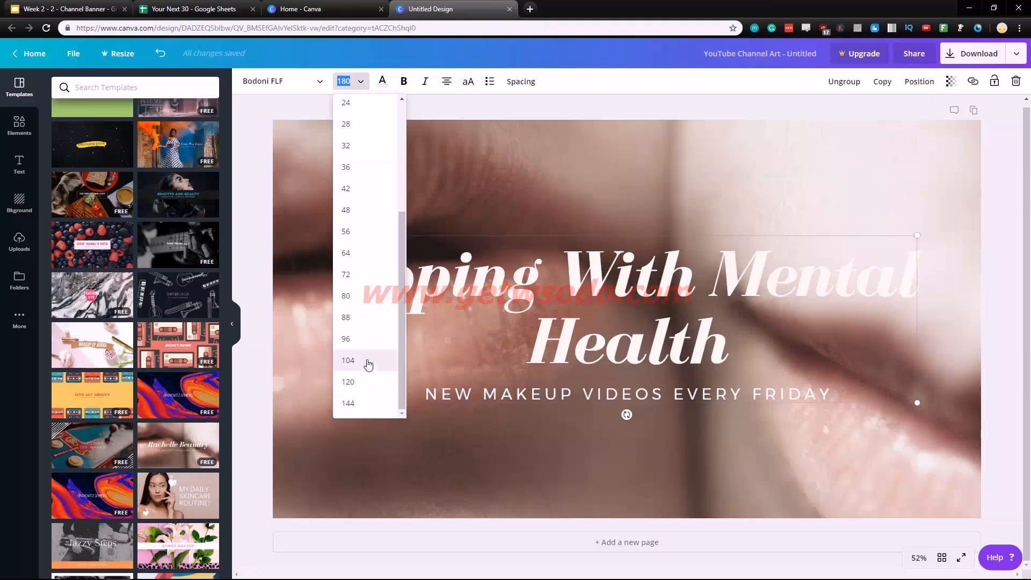
pyautogui.click(364, 383)
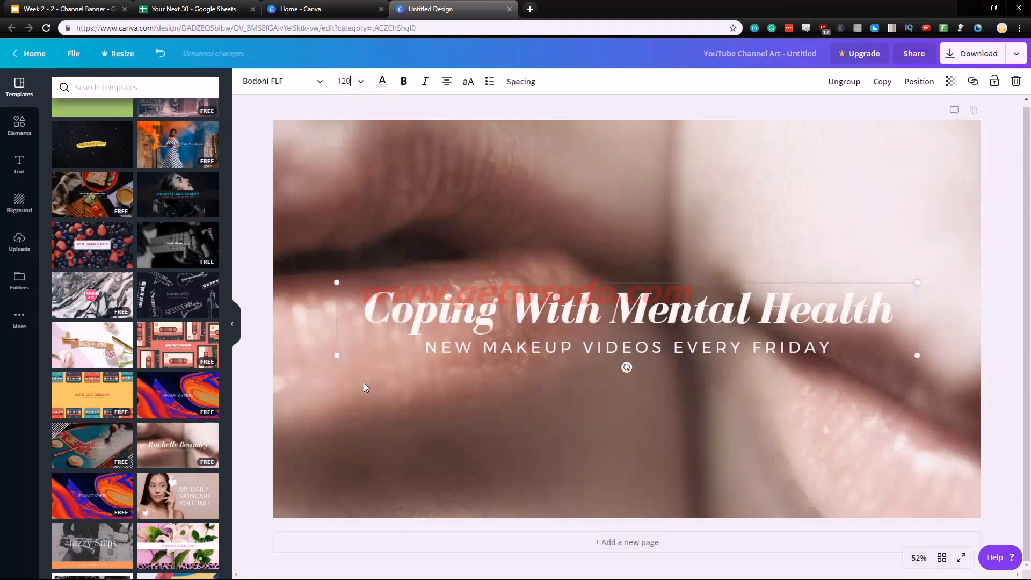
pyautogui.click(595, 408)
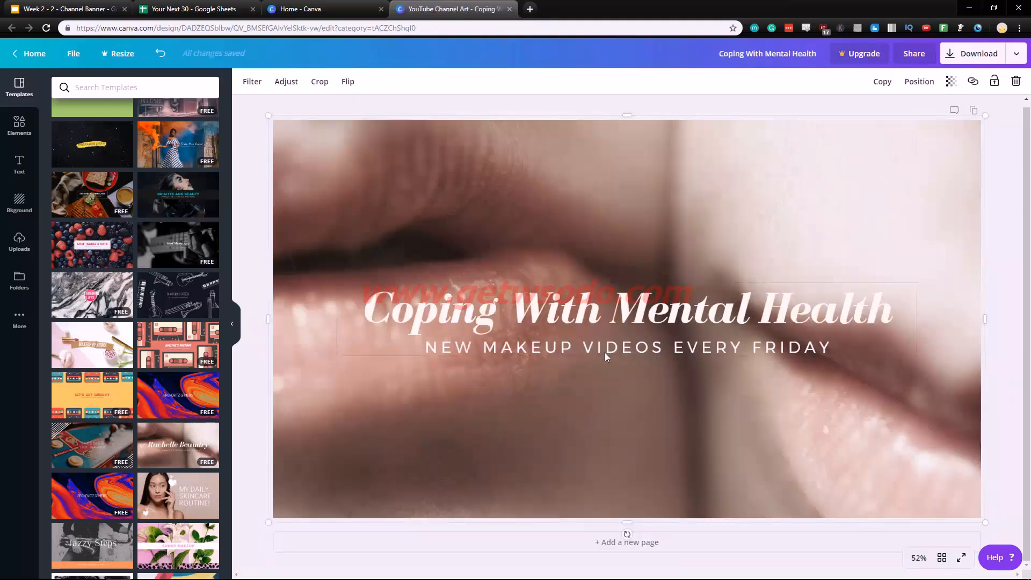
# Replace the subtitle below the heading with "NO MORE ANXIETY, DEPRESSION, STRESS".
pyautogui.click(578, 346)
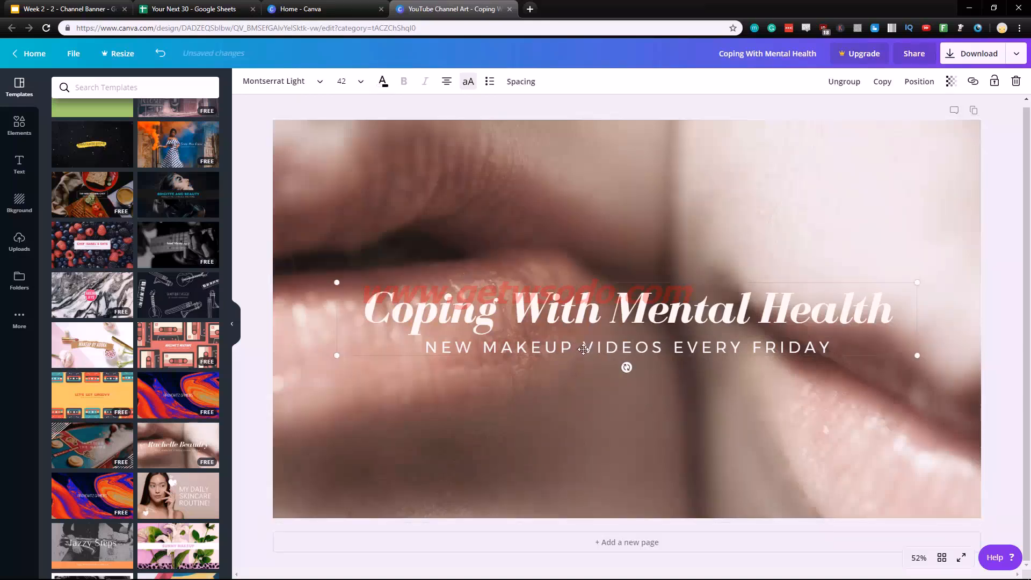
pyautogui.moveTo(839, 349); pyautogui.dragTo(419, 345)
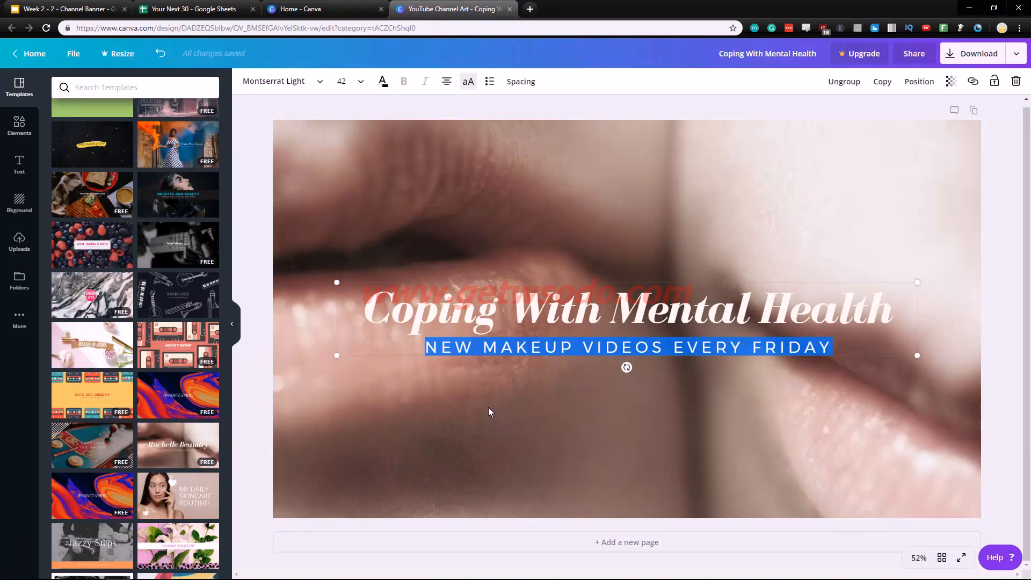
pyautogui.write('ANXIETY, D')
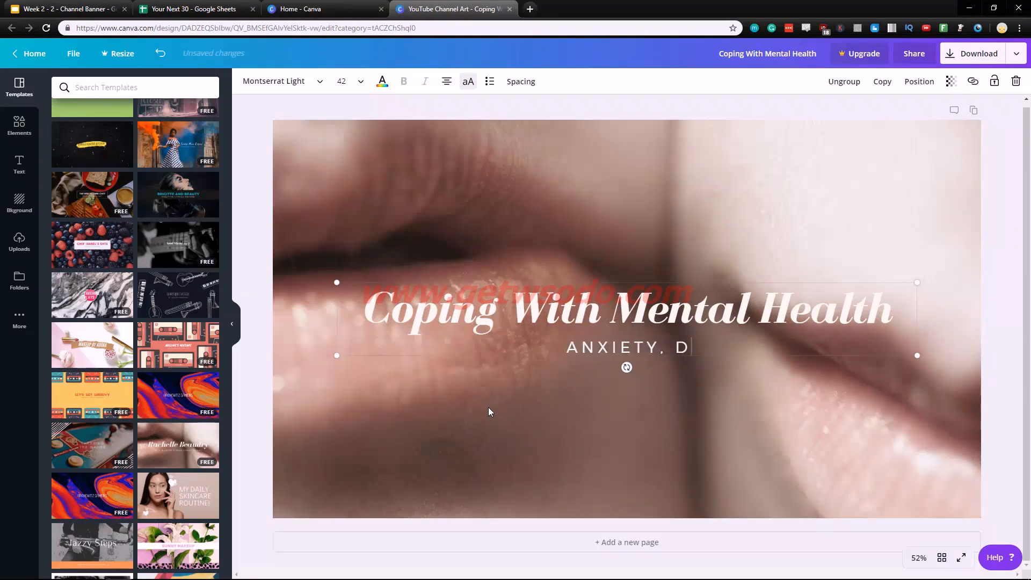
pyautogui.write('EPRESSION, ')
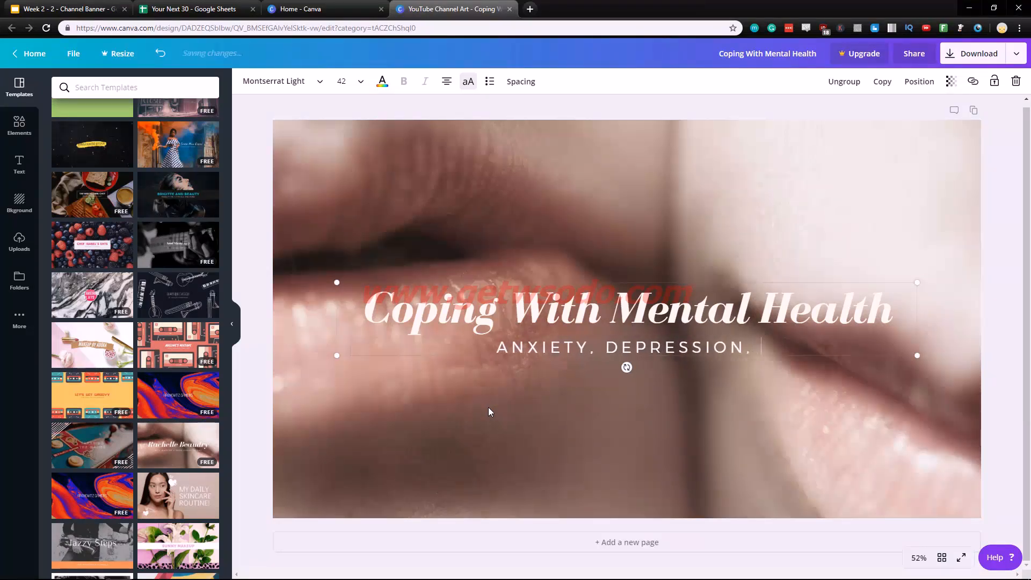
pyautogui.write('STRESS AND')
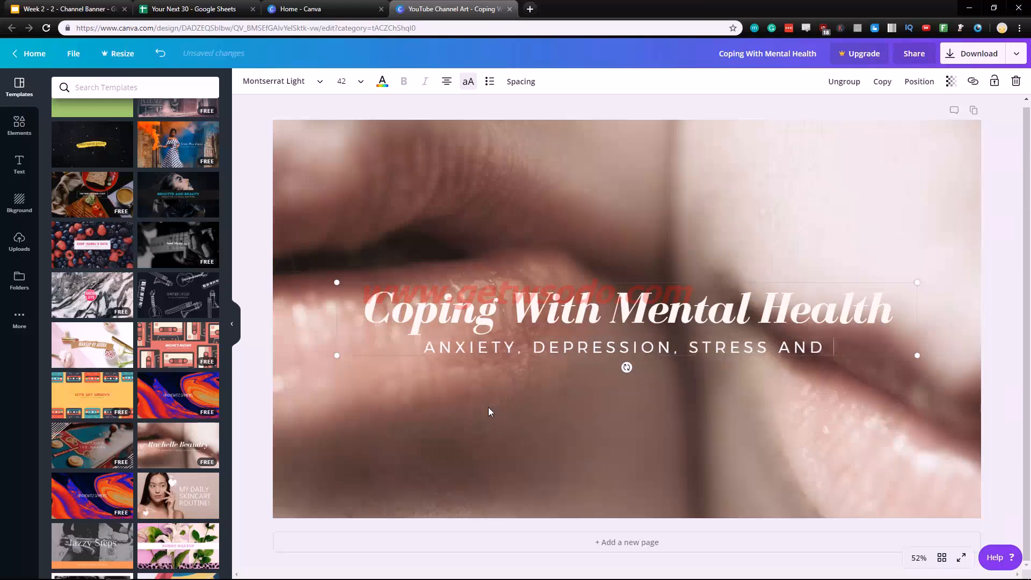
pyautogui.press('BackSpace')
pyautogui.press('BackSpace')
pyautogui.press('BackSpace')
pyautogui.press('BackSpace')
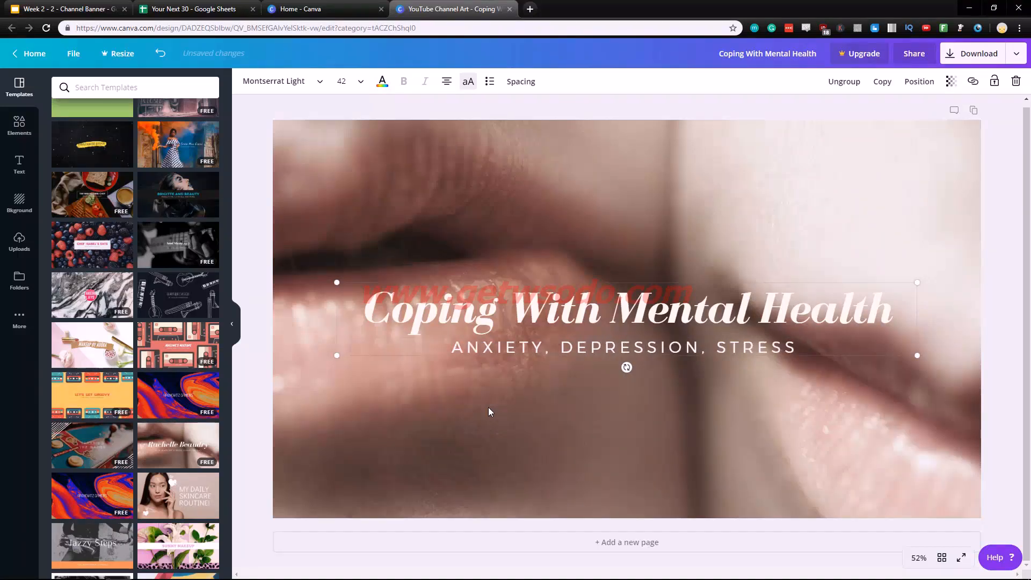
pyautogui.press('BackSpace')
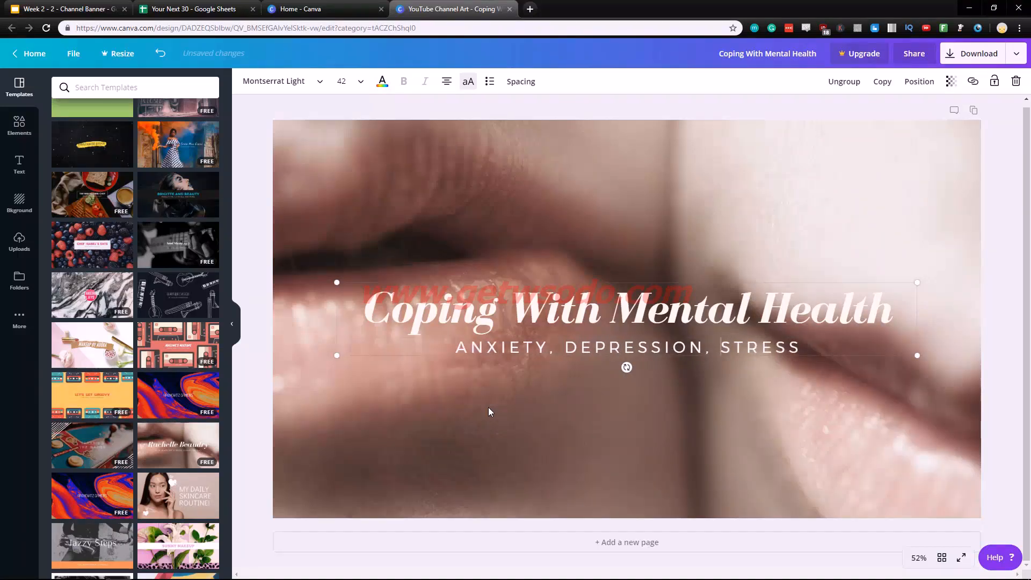
pyautogui.write('NO MORE')
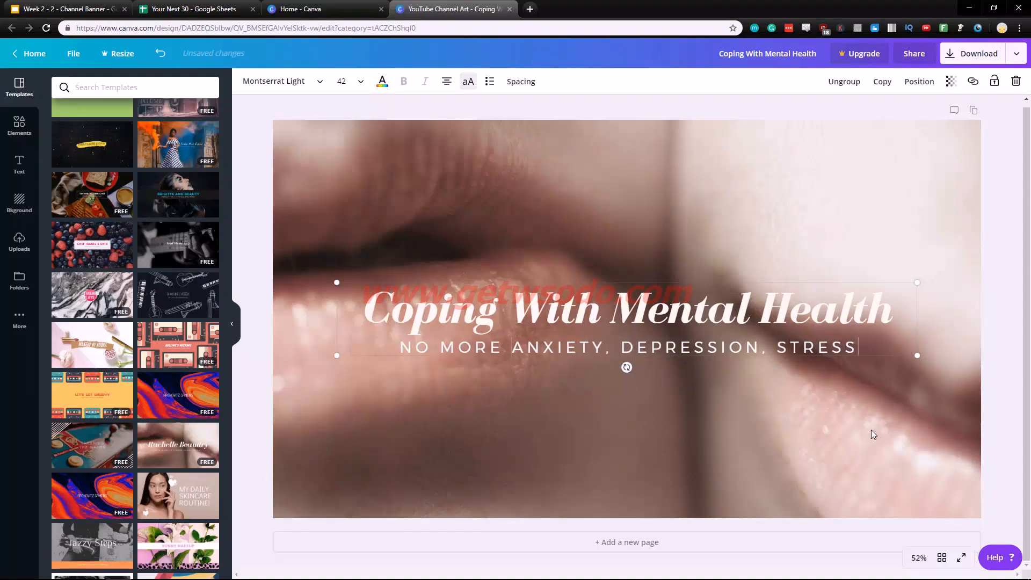
# Rework the subtitle below the heading to read "NO MORE ANXIETY OR".
pyautogui.hotkey('ctrl', 'BackSpace')
pyautogui.hotkey('ctrl', 'BackSpace')
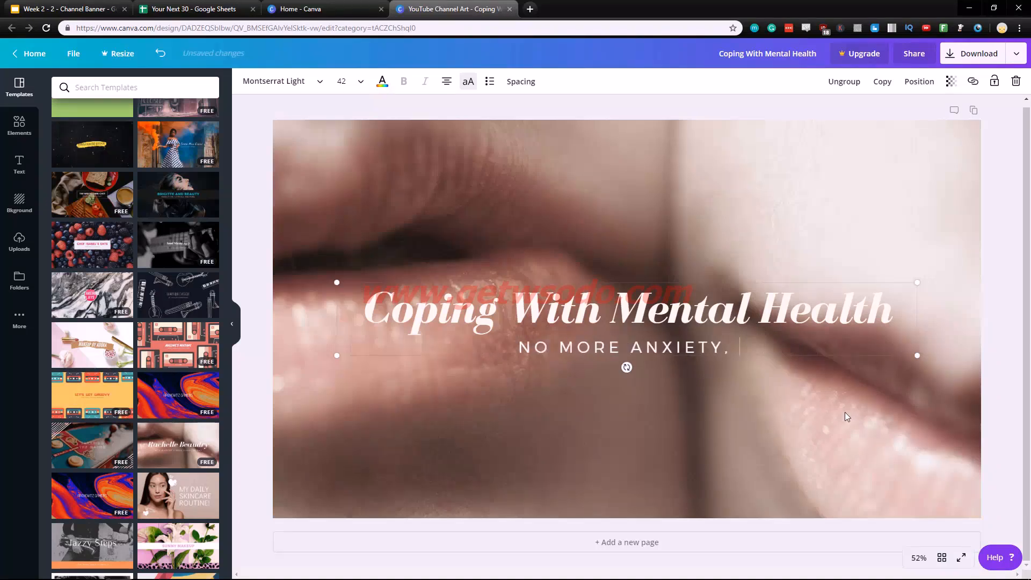
pyautogui.press('BackSpace')
pyautogui.press('BackSpace')
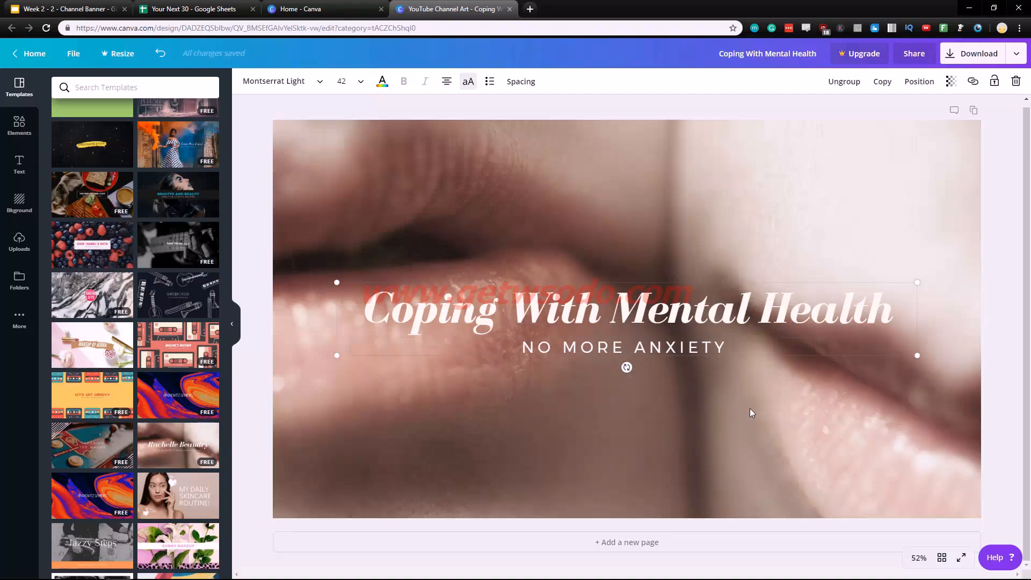
pyautogui.write('OR')
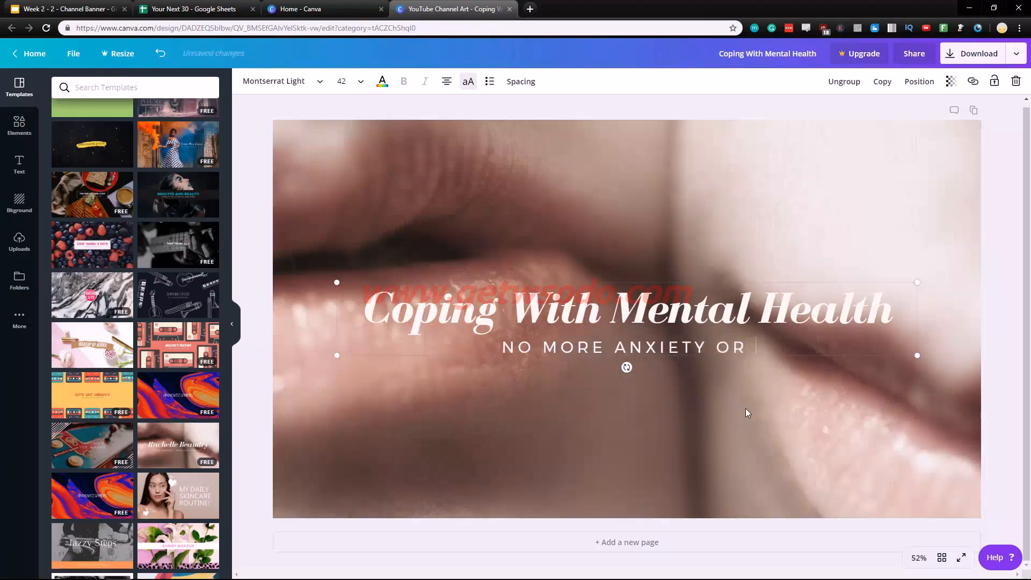
# Replace the subtitle with "GETTING RID OF YOUR ANXIETY AND DPRESSION ONE VIDEO AT THE TIME".
pyautogui.hotkey('ctrl', 'BackSpace')
pyautogui.hotkey('ctrl', 'BackSpace')
pyautogui.hotkey('ctrl', 'BackSpace')
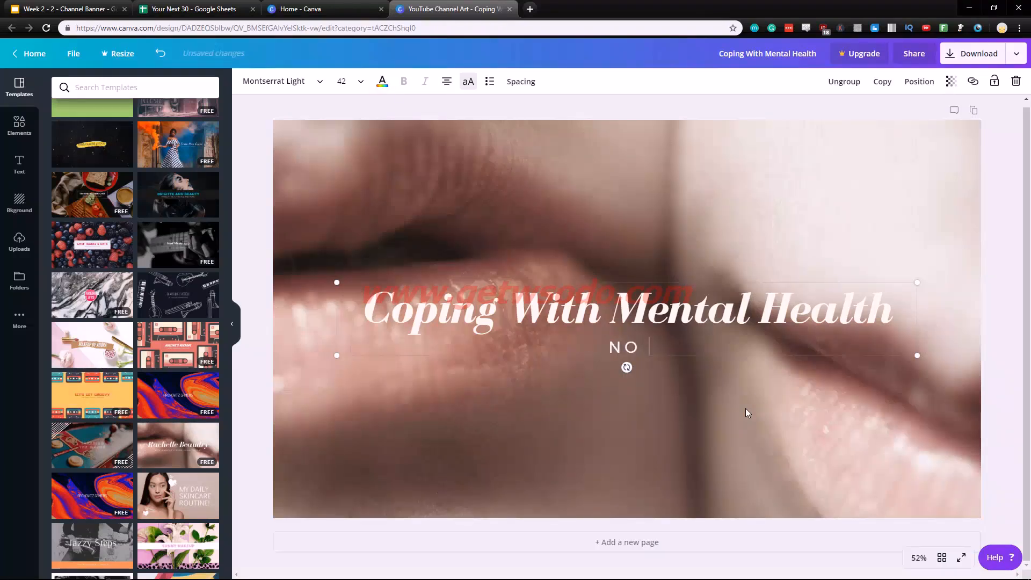
pyautogui.hotkey('ctrl', 'BackSpace')
pyautogui.write('GETTING RID OF')
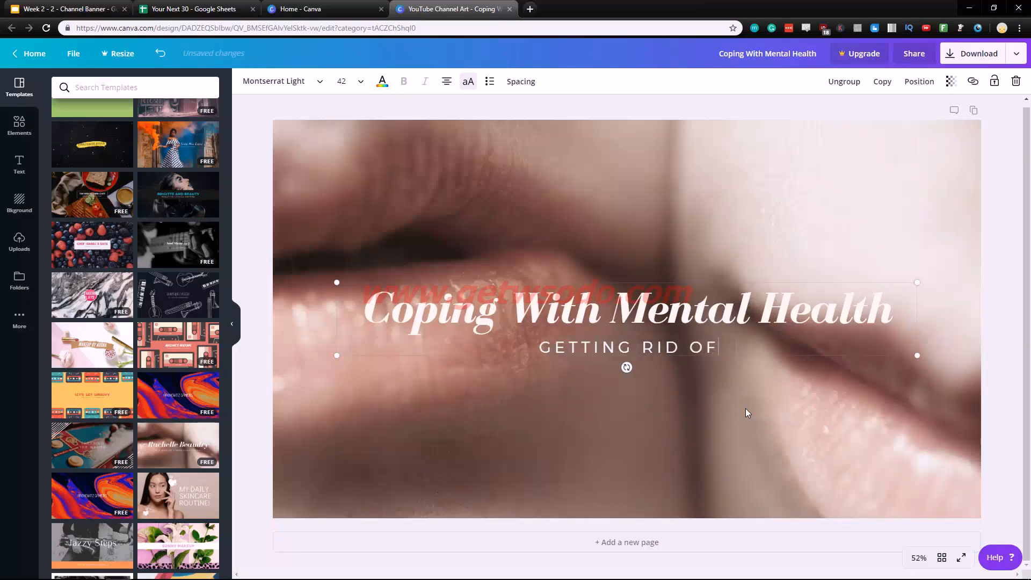
pyautogui.write(' YOUR ANXIE')
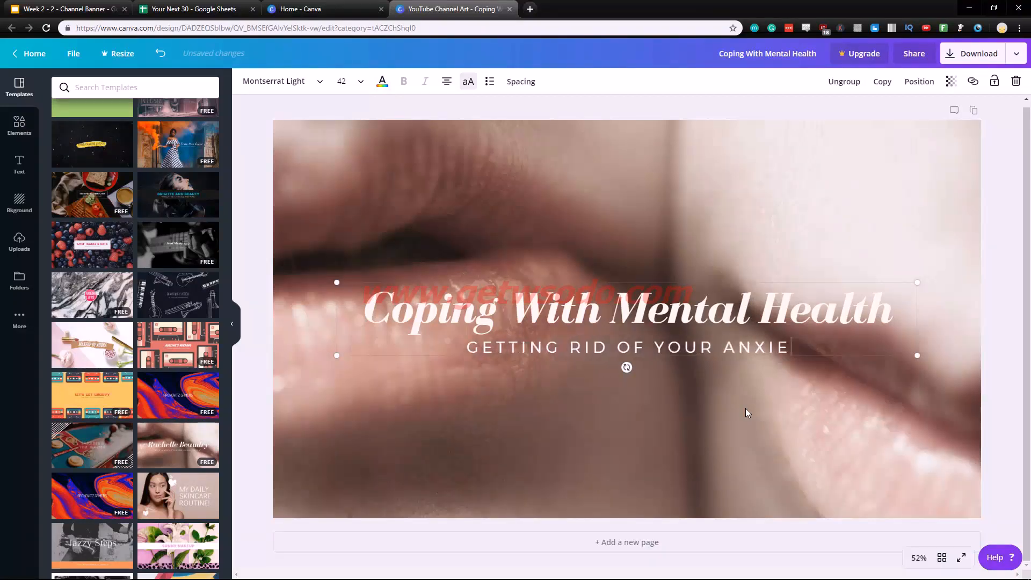
pyautogui.write('TY AND DPR')
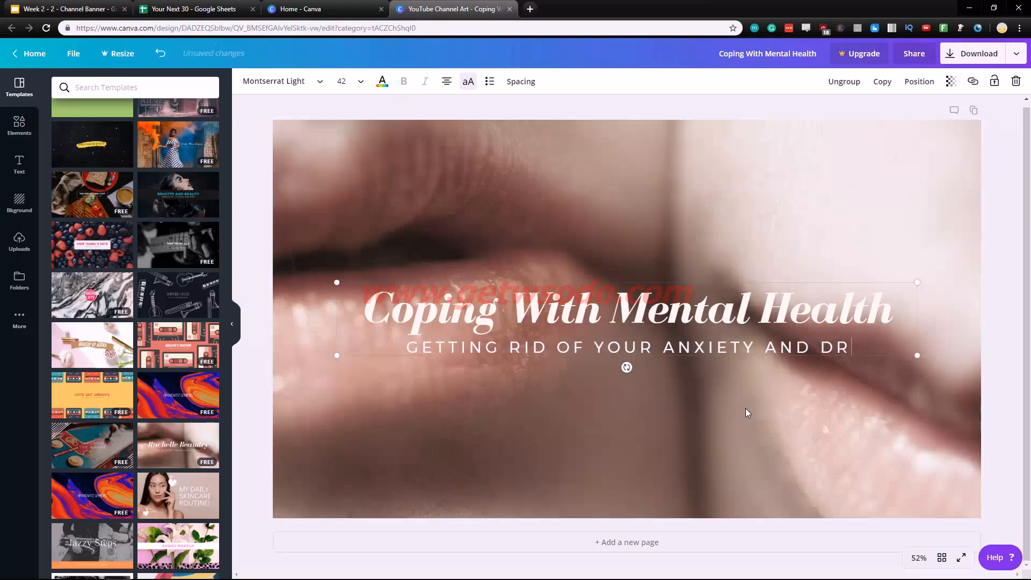
pyautogui.write('E')
pyautogui.press('BackSpace')
pyautogui.press('BackSpace')
pyautogui.write('PRESSIO')
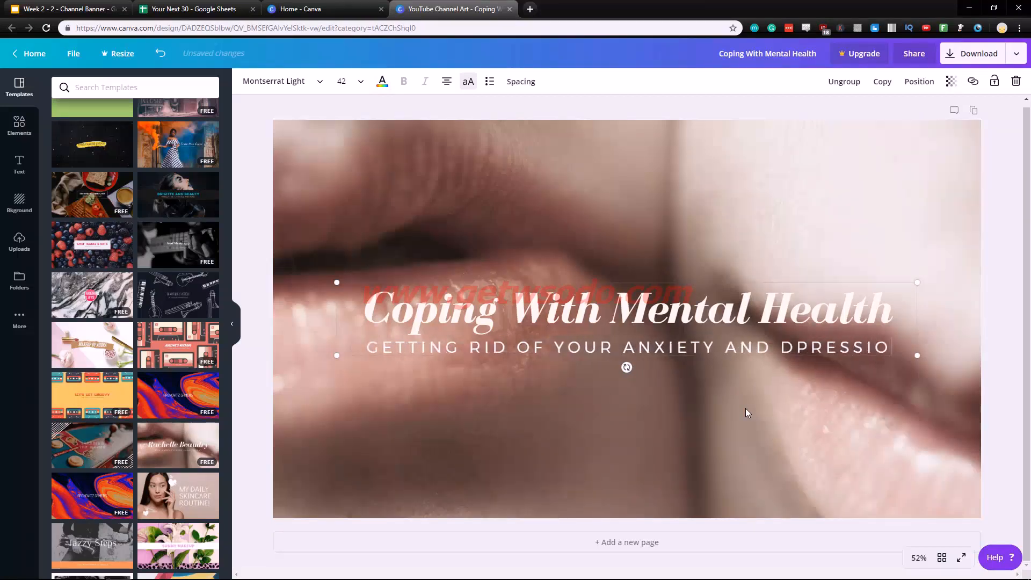
pyautogui.write('N ONE VIDEO AT T')
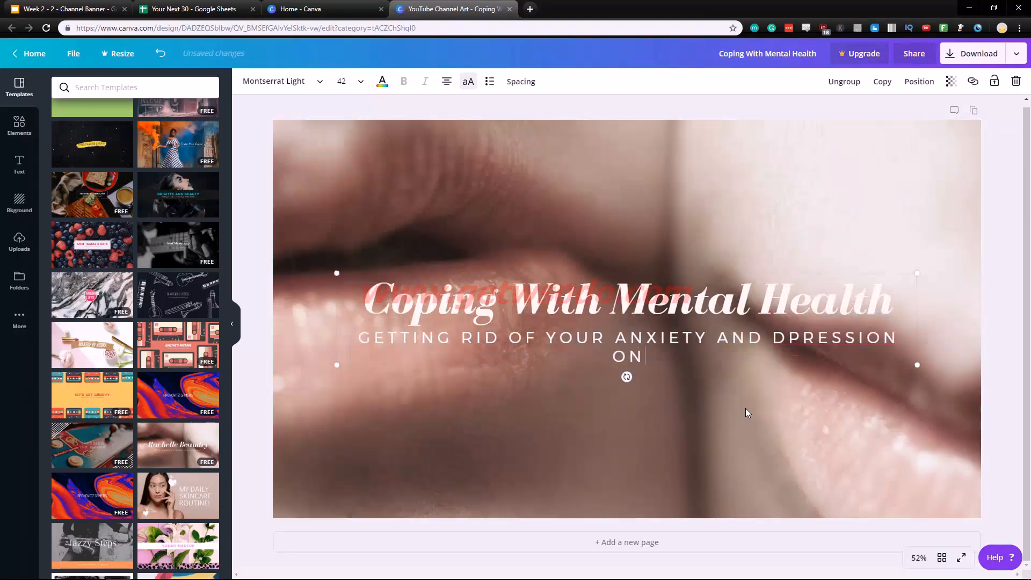
pyautogui.write('HE TIME')
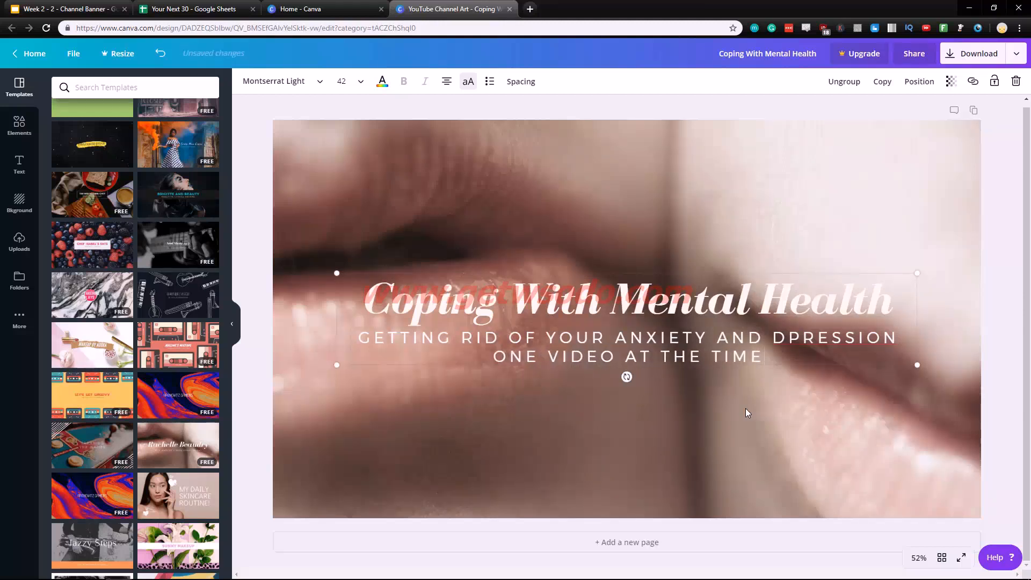
# Reduce the font size of the whole subtitle to 24 so it fits on one line.
pyautogui.hotkey('ctrl', 'a')
pyautogui.click(355, 82)
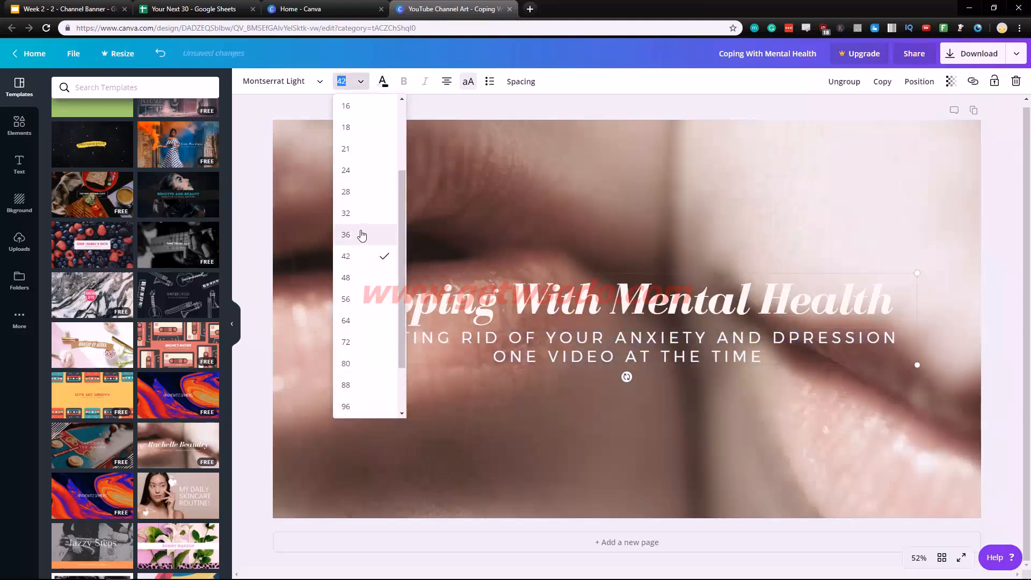
pyautogui.click(367, 235)
pyautogui.click(356, 82)
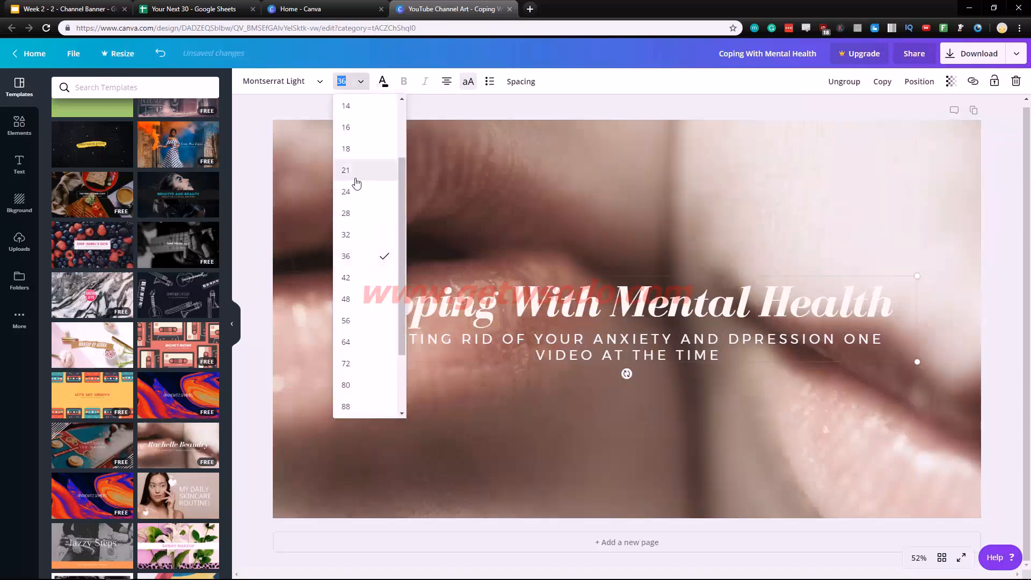
pyautogui.click(354, 235)
pyautogui.click(355, 82)
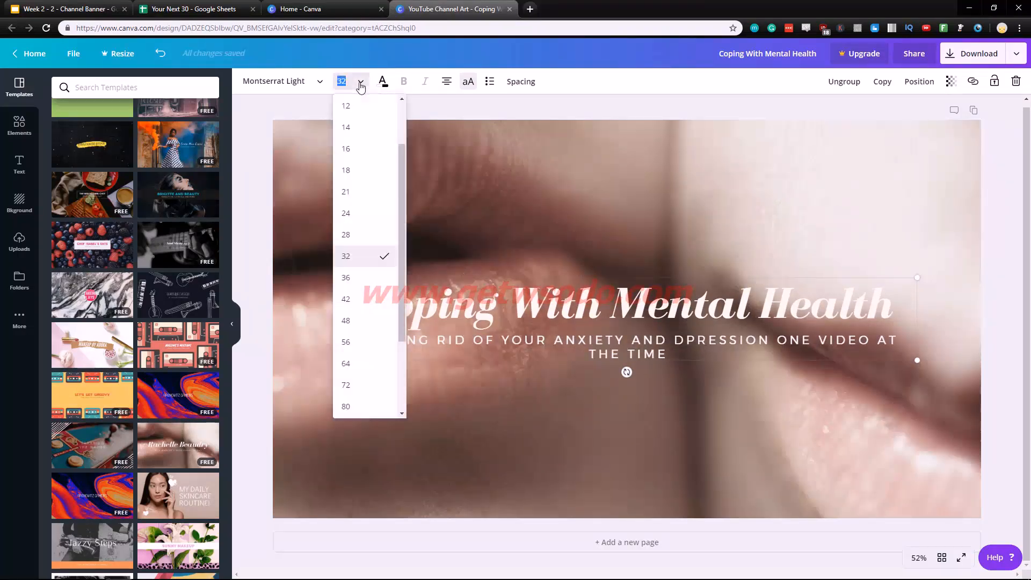
pyautogui.click(361, 219)
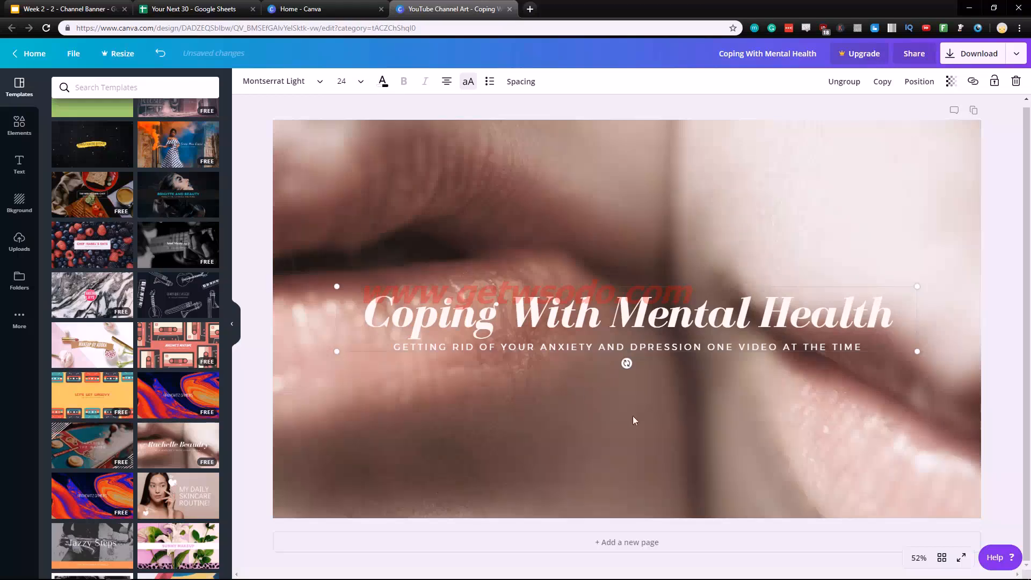
pyautogui.click(705, 410)
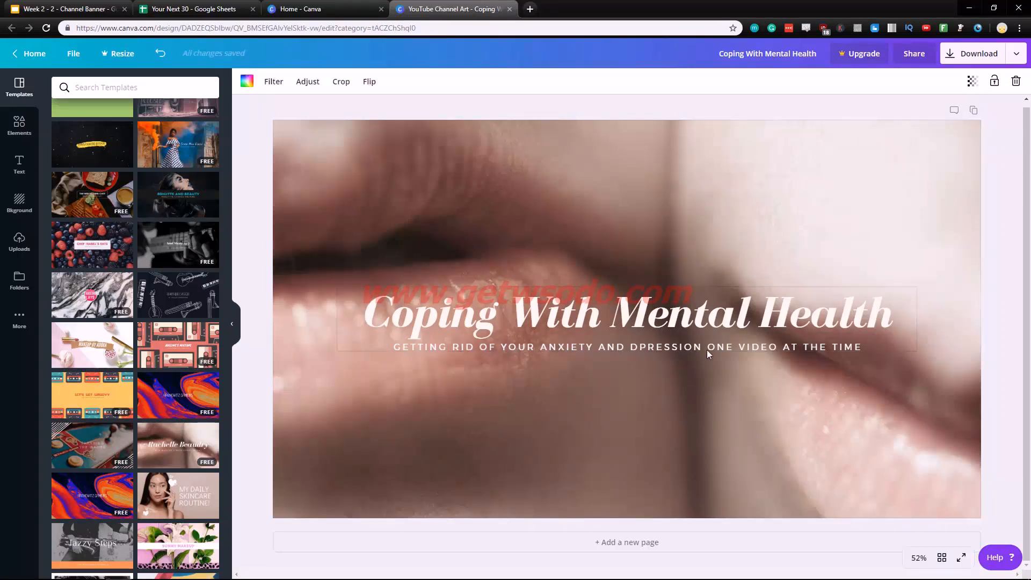
# Correct the misspelled word "DPRESSION" in the subtitle to "DEPRESSION".
pyautogui.click(861, 349)
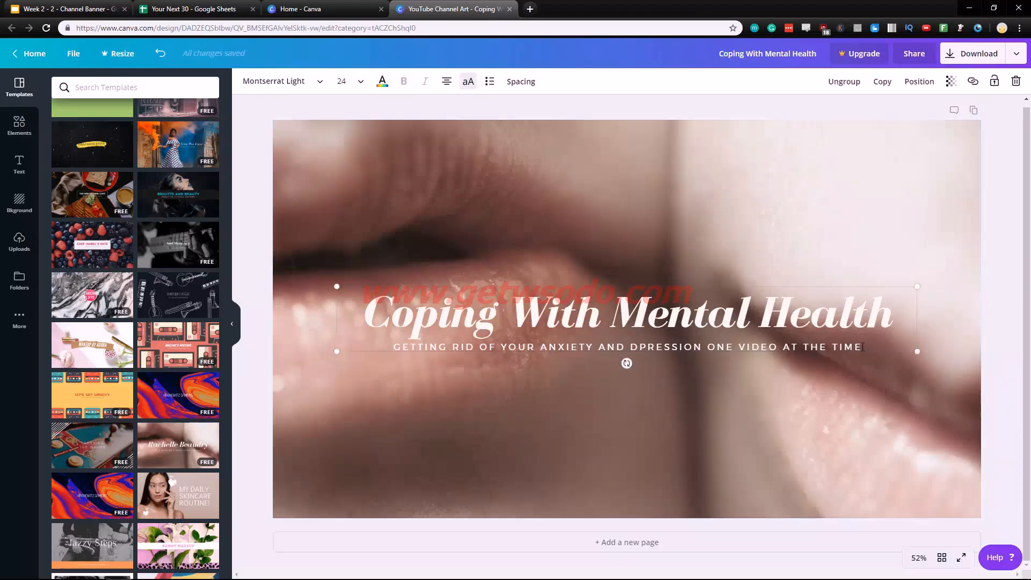
pyautogui.click(865, 347)
pyautogui.moveTo(541, 348); pyautogui.dragTo(577, 346)
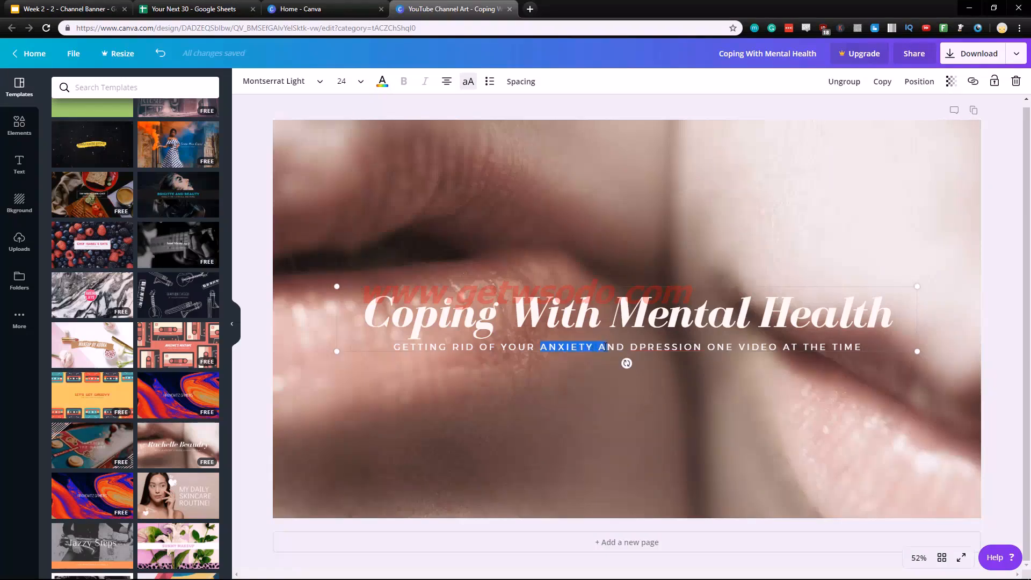
pyautogui.rightClick(648, 349)
pyautogui.click(698, 357)
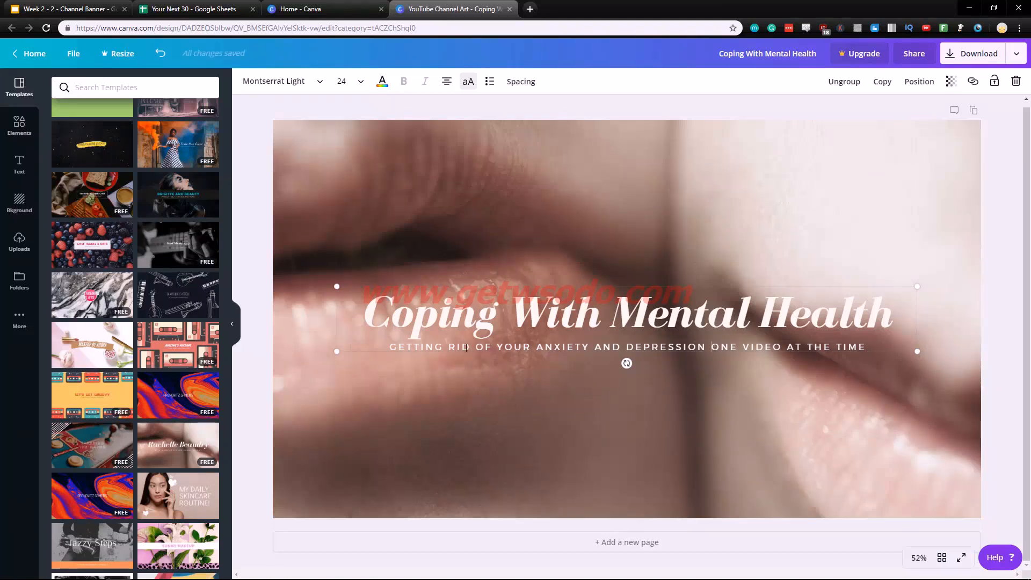
# Replace "GETTING RID OF YOUR" at the start of the subtitle with "HOW TO COPE WITH".
pyautogui.moveTo(493, 347); pyautogui.dragTo(398, 348)
pyautogui.press('BackSpace')
pyautogui.press('BackSpace')
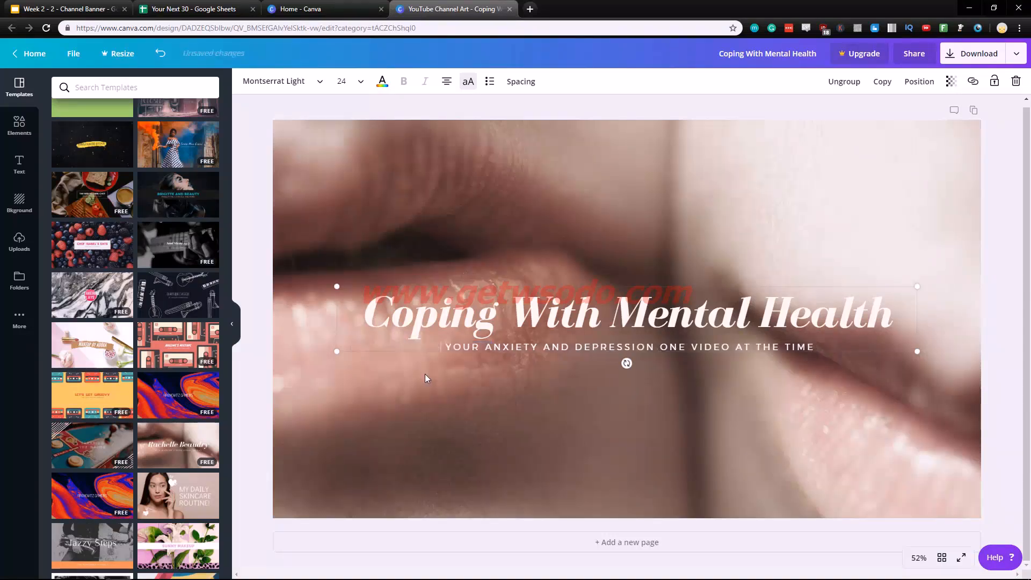
pyautogui.write('HOW TO COPE')
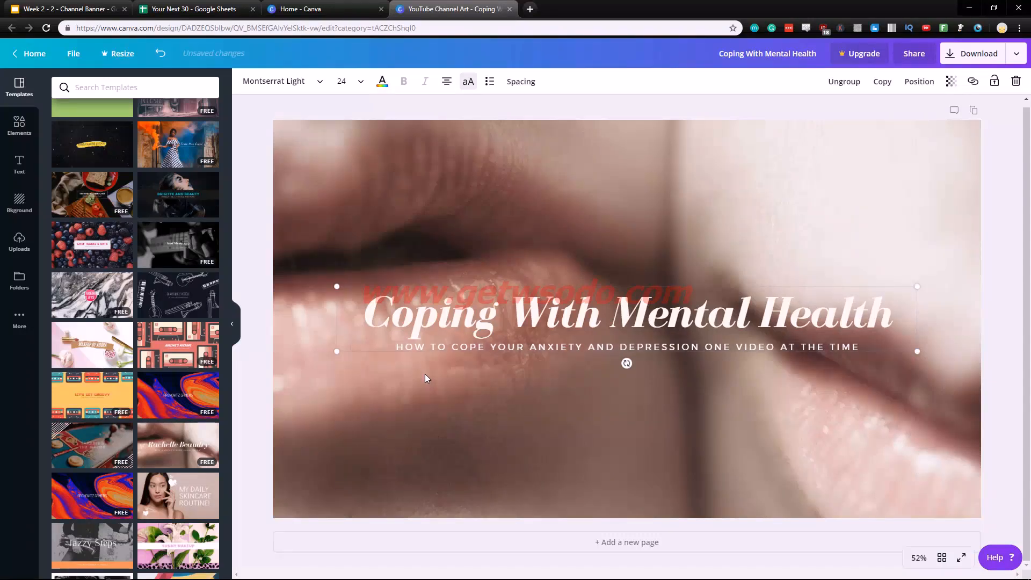
pyautogui.press('Delete')
pyautogui.press('Delete')
pyautogui.press('Delete')
pyautogui.press('Delete')
pyautogui.press('Delete')
pyautogui.press('Delete')
pyautogui.write('WITH')
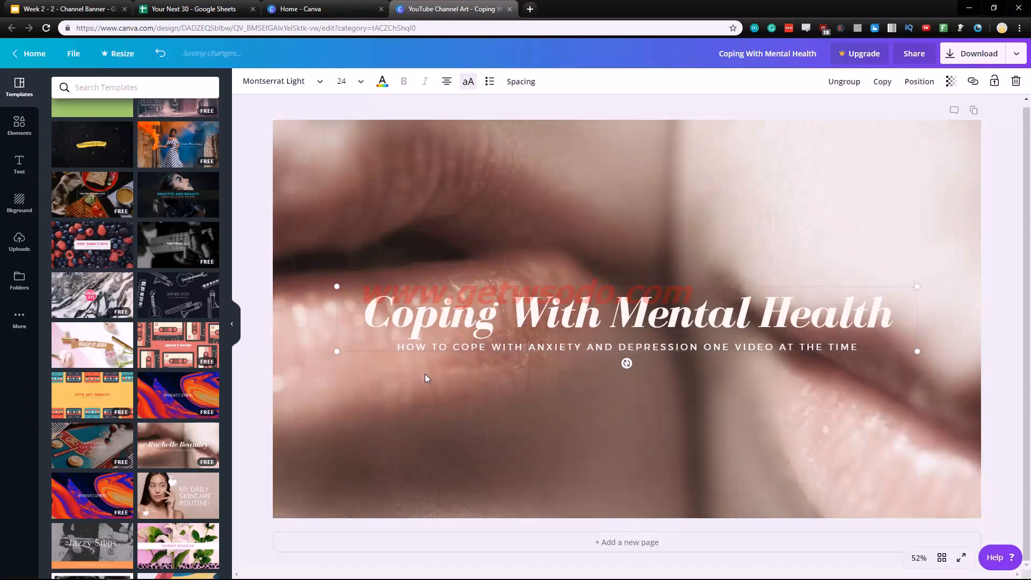
# Search Google for "keyword planner" in a new browser tab and open Google Ads Keyword Planner with the first listed account.
pyautogui.click(528, 10)
pyautogui.write('keyword')
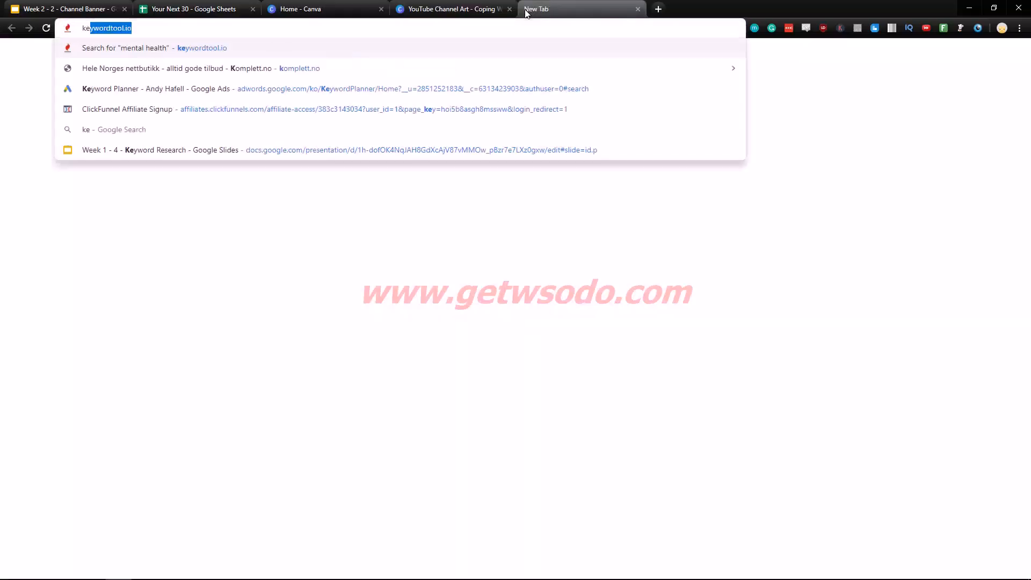
pyautogui.press('BackSpace')
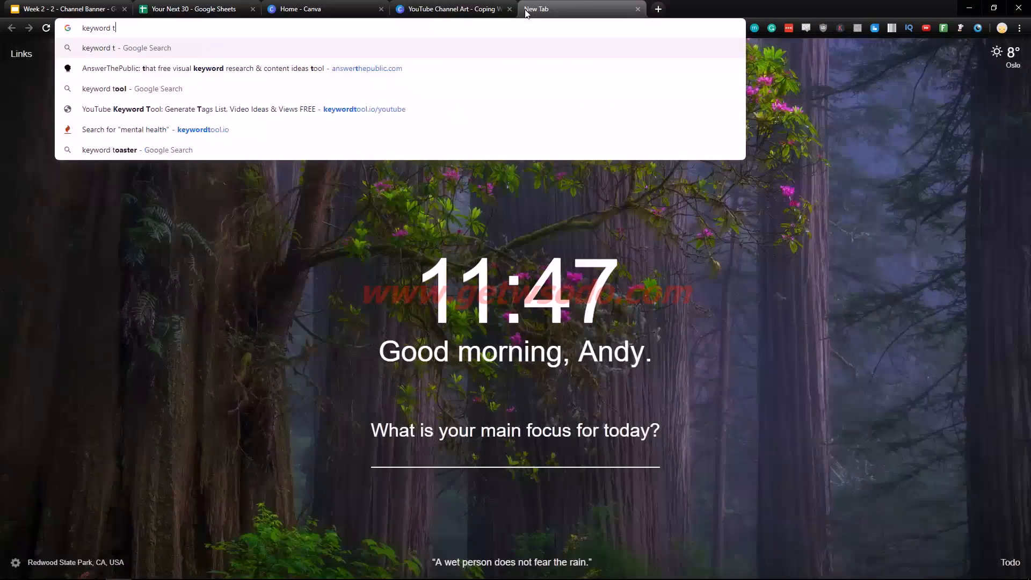
pyautogui.write('plan')
pyautogui.press('Return')
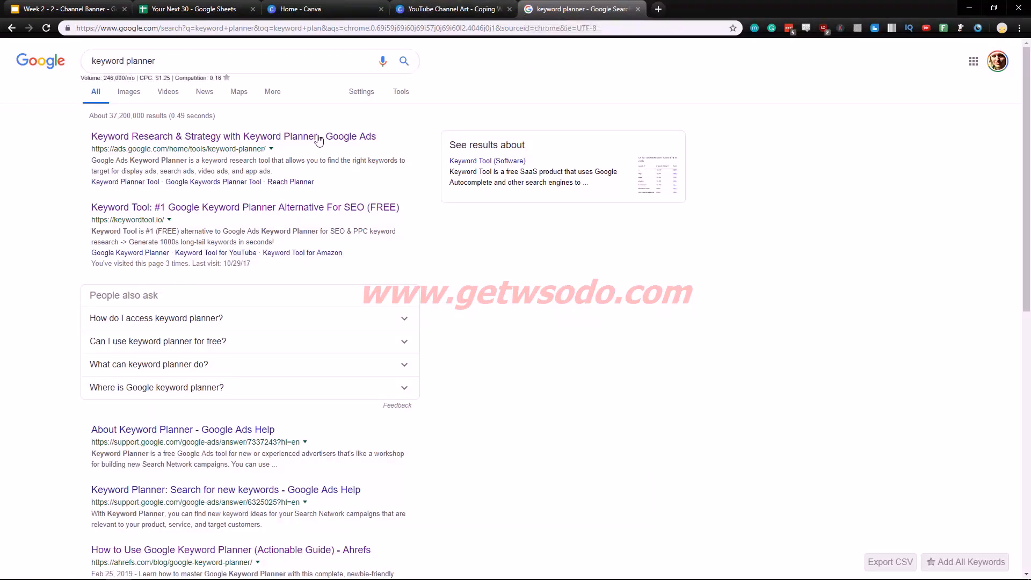
pyautogui.click(335, 141)
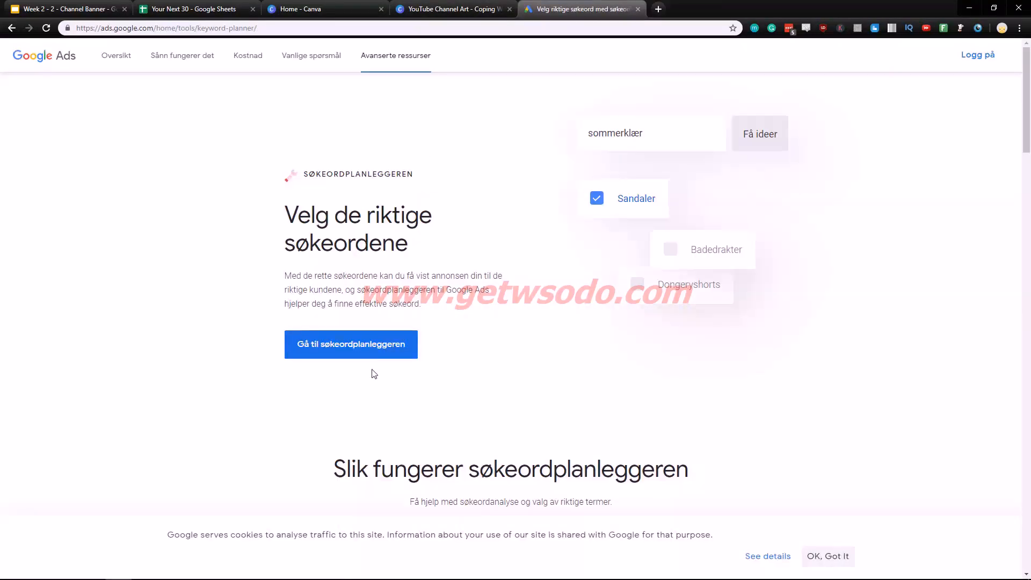
pyautogui.click(411, 341)
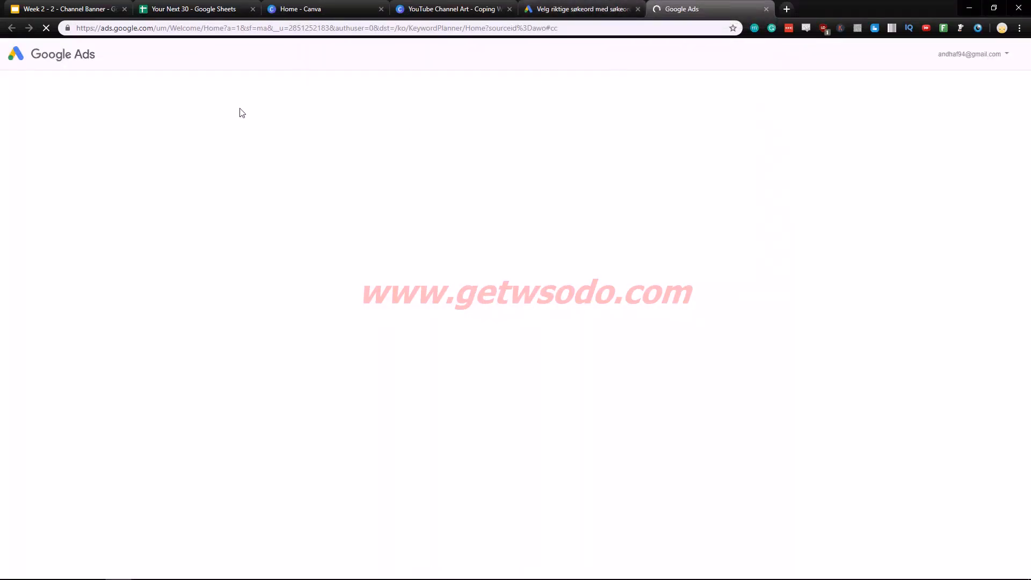
pyautogui.click(457, 290)
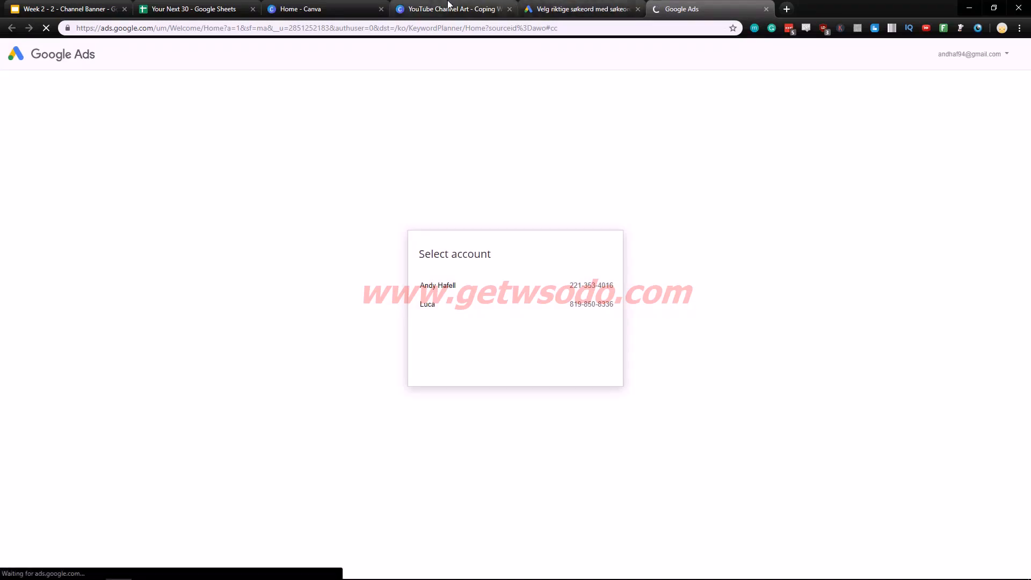
# Return to the Canva banner design and highlight the word "ANXIETY" in the subtitle.
pyautogui.click(337, 6)
pyautogui.click(453, 8)
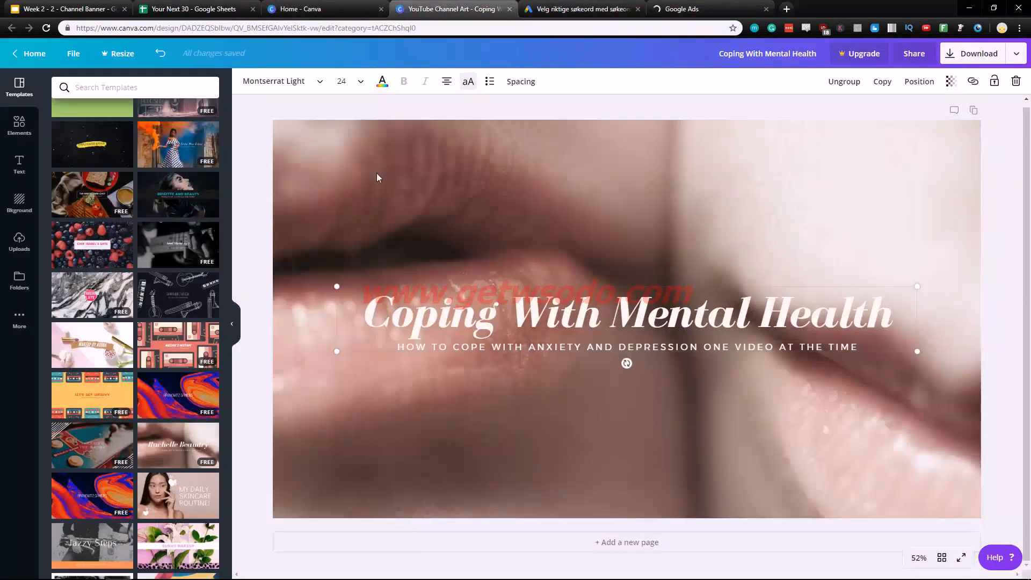
pyautogui.moveTo(531, 347); pyautogui.dragTo(580, 351)
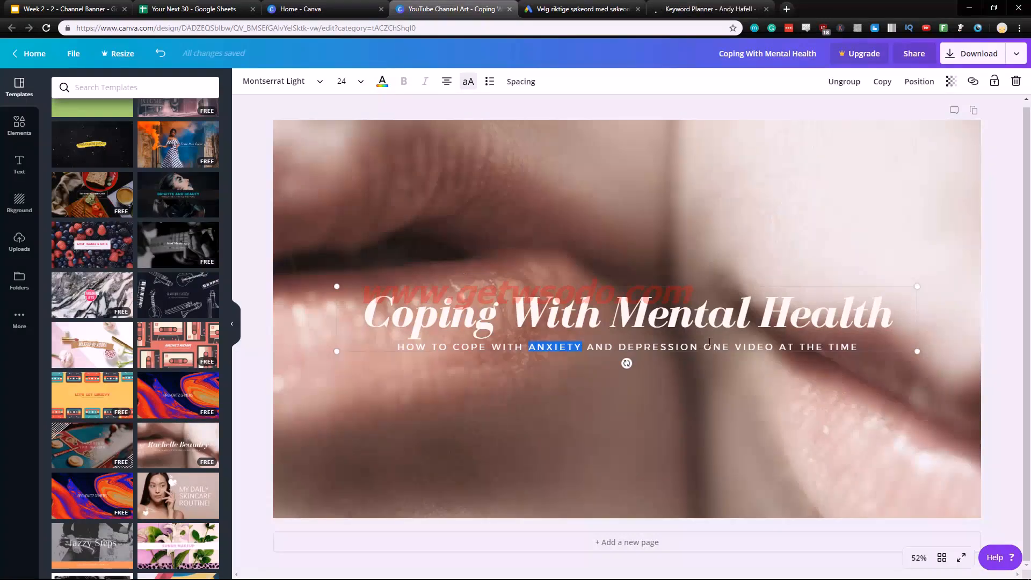
# Switch to Keyword Planner, get keyword ideas for "mental health", and check the search volumes of "depression" and "bipolar".
pyautogui.click(704, 9)
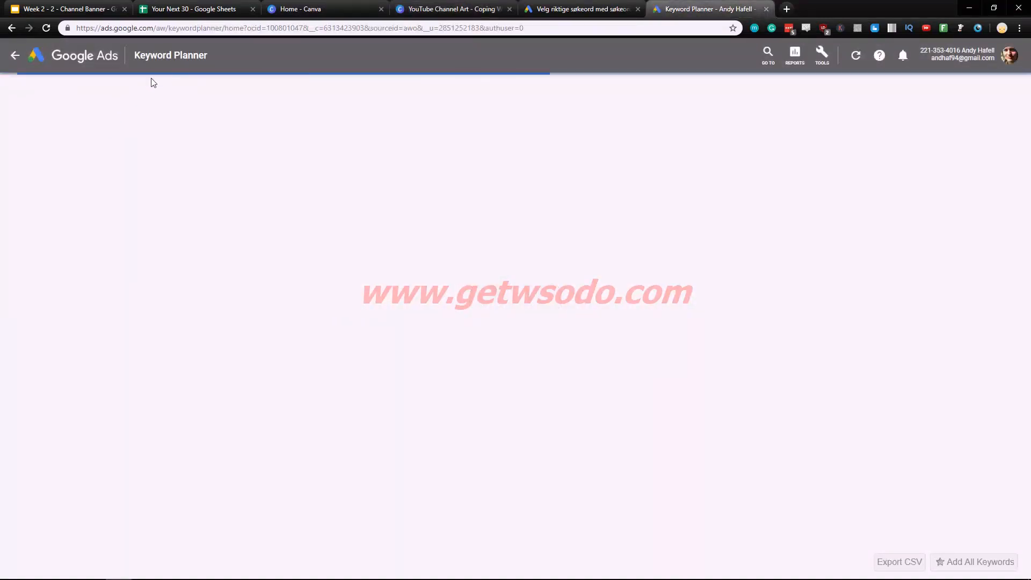
pyautogui.click(487, 231)
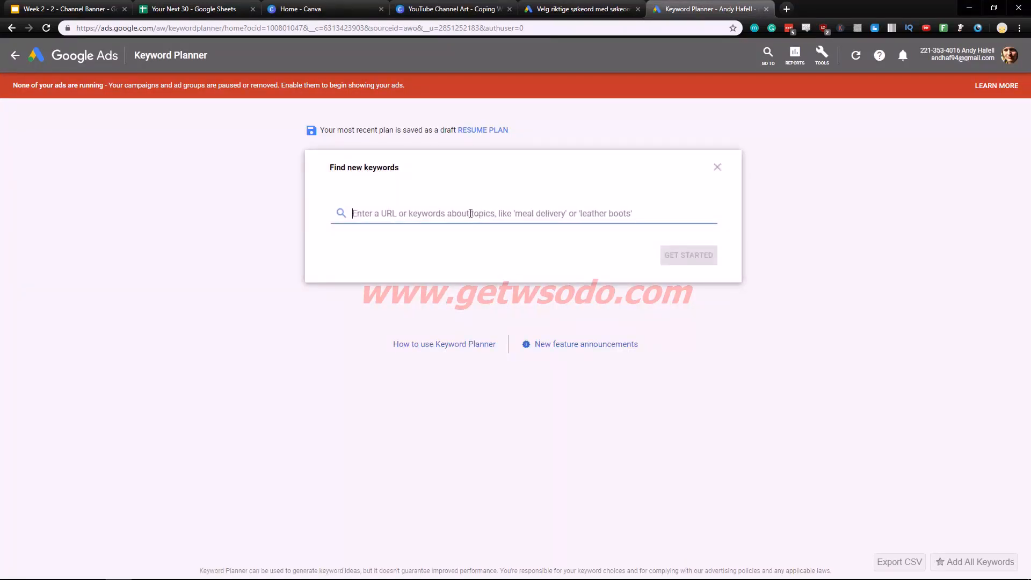
pyautogui.write('mental health')
pyautogui.press('Return')
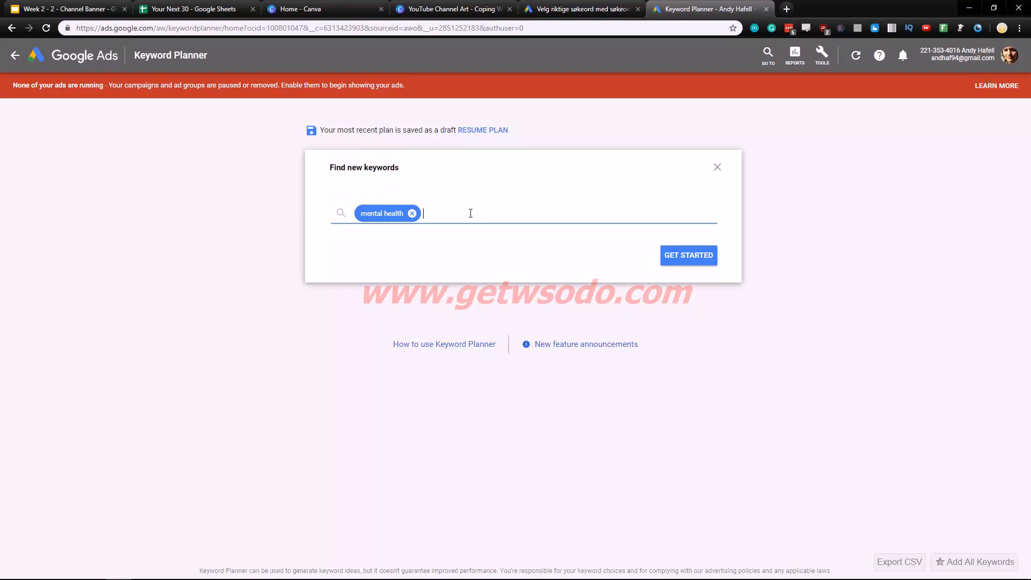
pyautogui.click(677, 257)
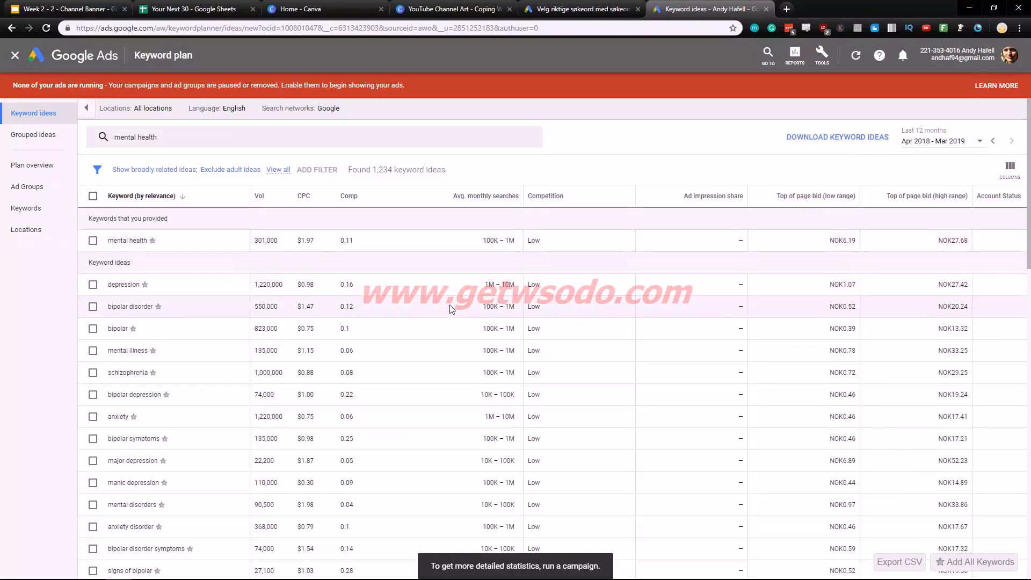
pyautogui.doubleClick(284, 286)
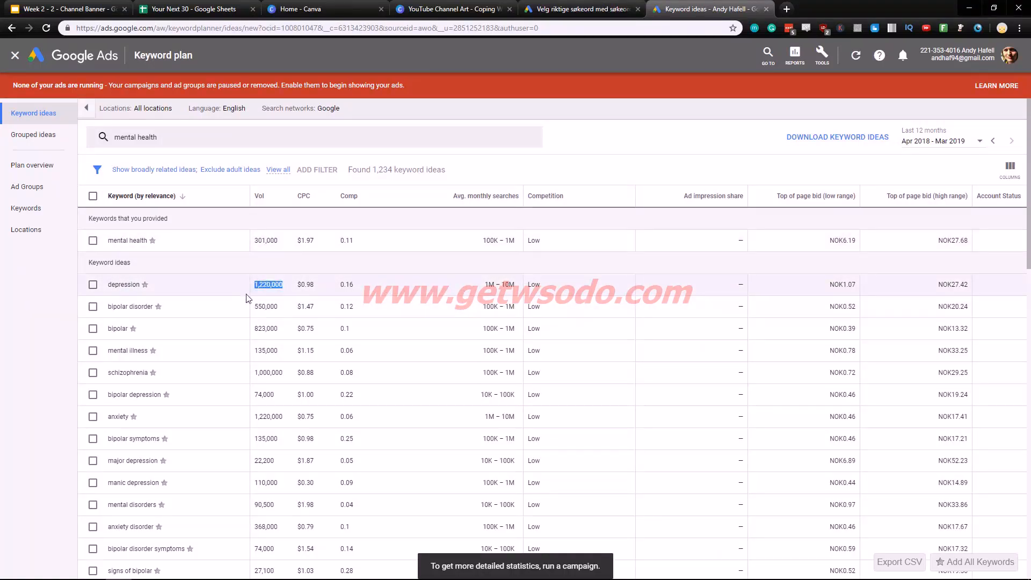
pyautogui.moveTo(291, 310); pyautogui.dragTo(254, 328)
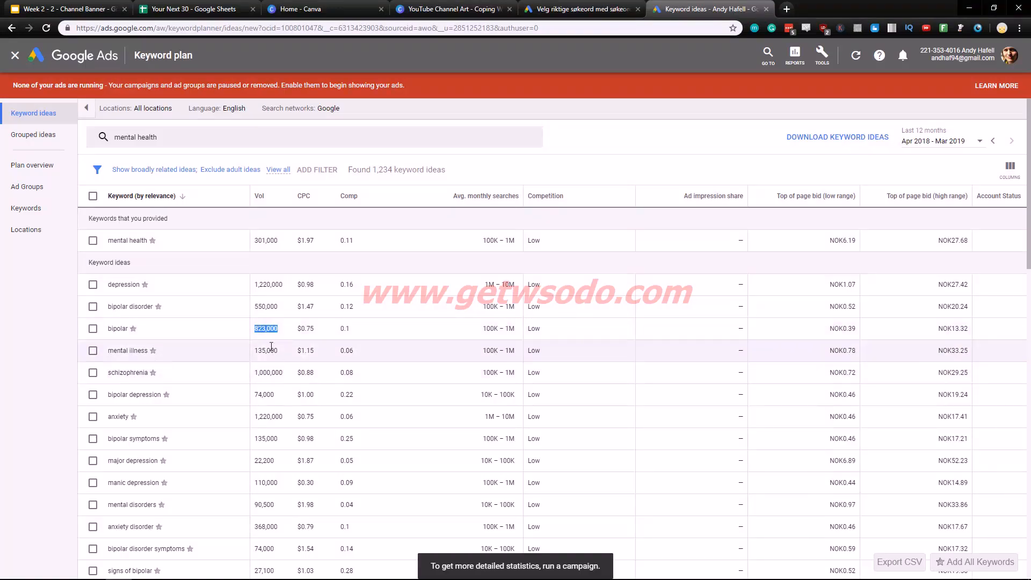
# Sort the keyword ideas by average monthly searches and look through the most searched terms.
pyautogui.click(472, 196)
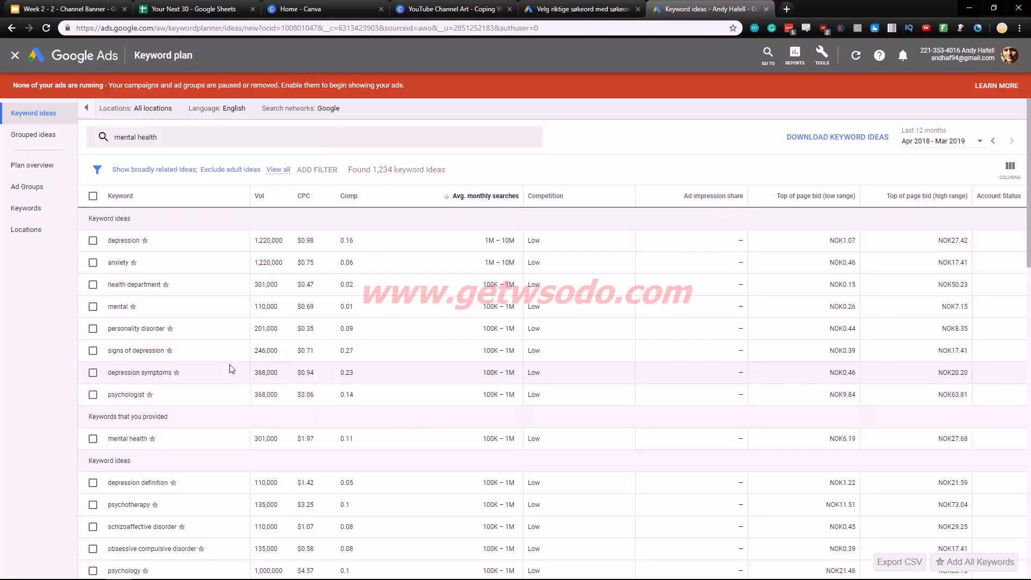
pyautogui.scroll(-1, 233, 383)
pyautogui.scroll(-2, 233, 383)
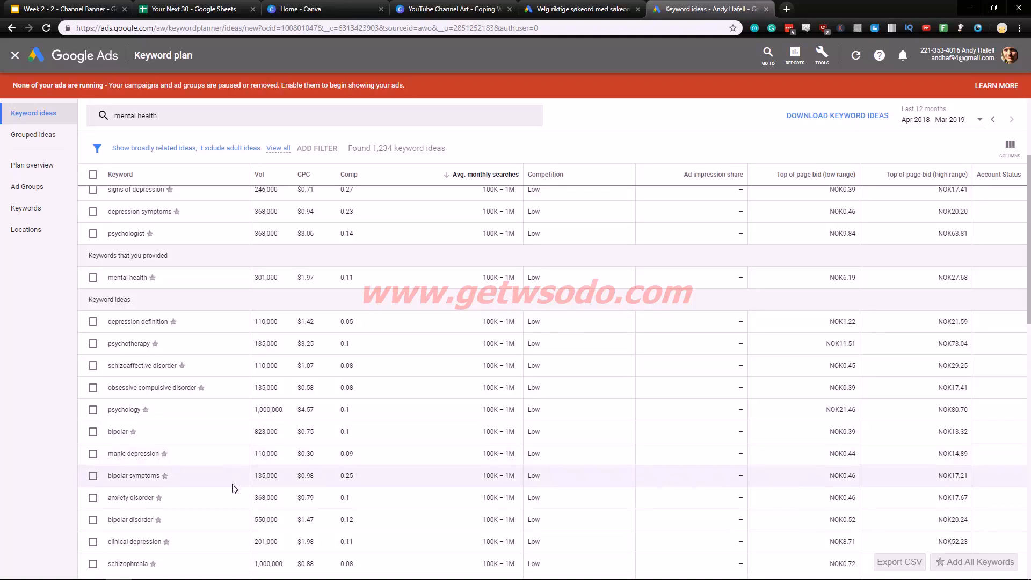
pyautogui.scroll(-1, 235, 486)
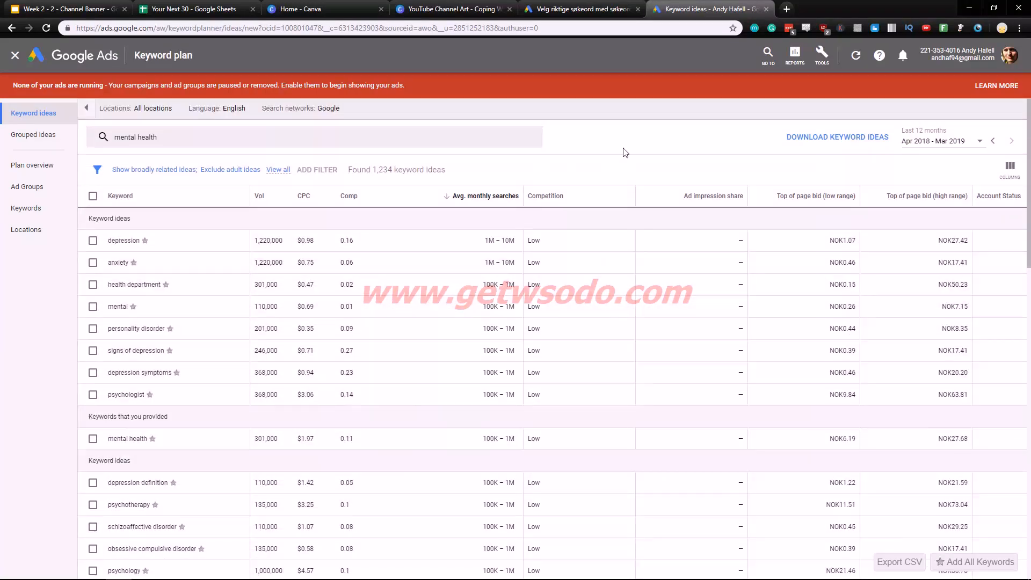
# Return to the Keyword Planner start page and find new keywords for the earlier search "mental health" again.
pyautogui.click(15, 55)
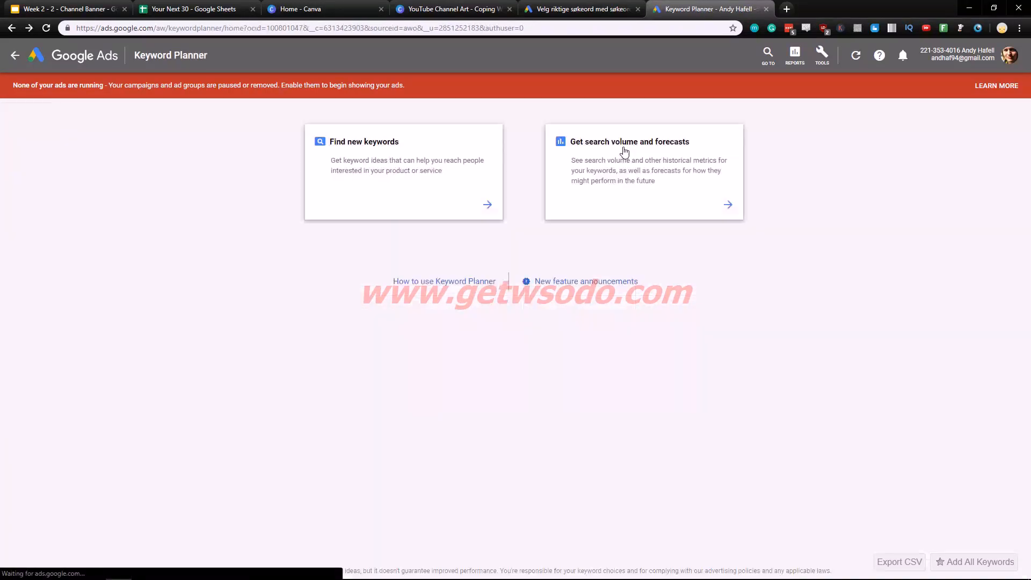
pyautogui.click(474, 206)
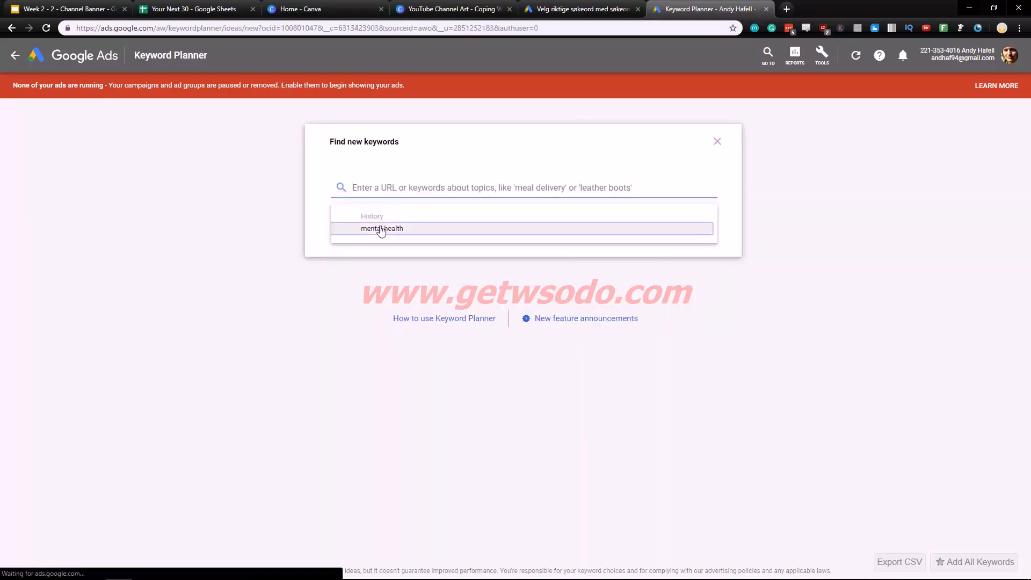
pyautogui.click(382, 230)
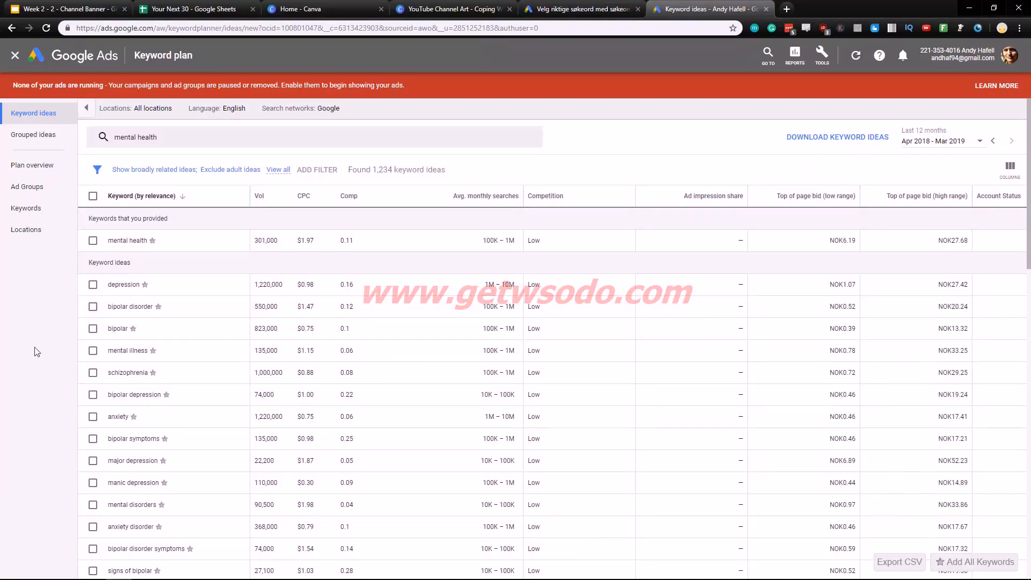
# Look through the relevance-sorted keyword ideas for further mental health topics and their search volumes.
pyautogui.scroll(-1, 56, 329)
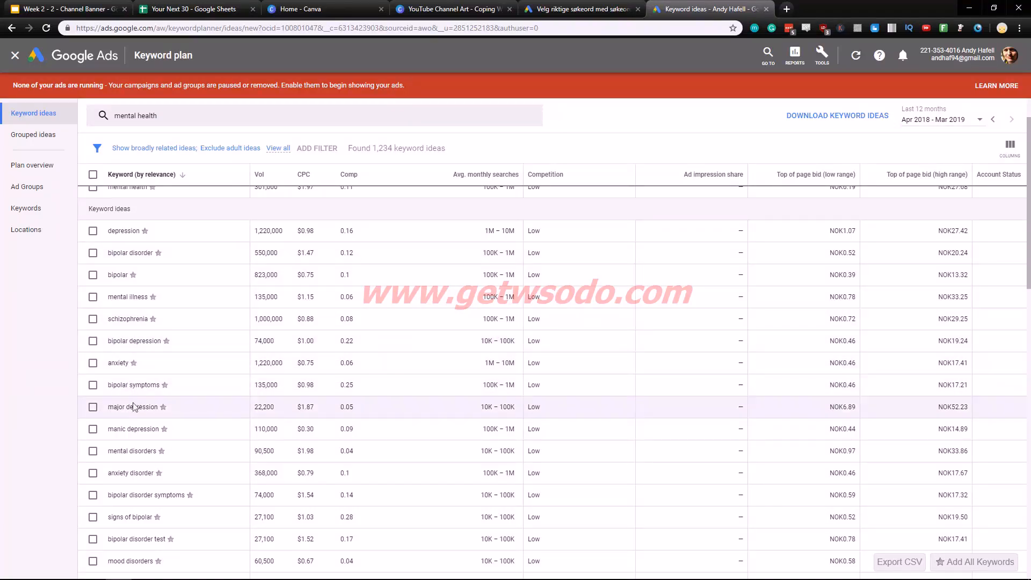
pyautogui.scroll(-1, 136, 385)
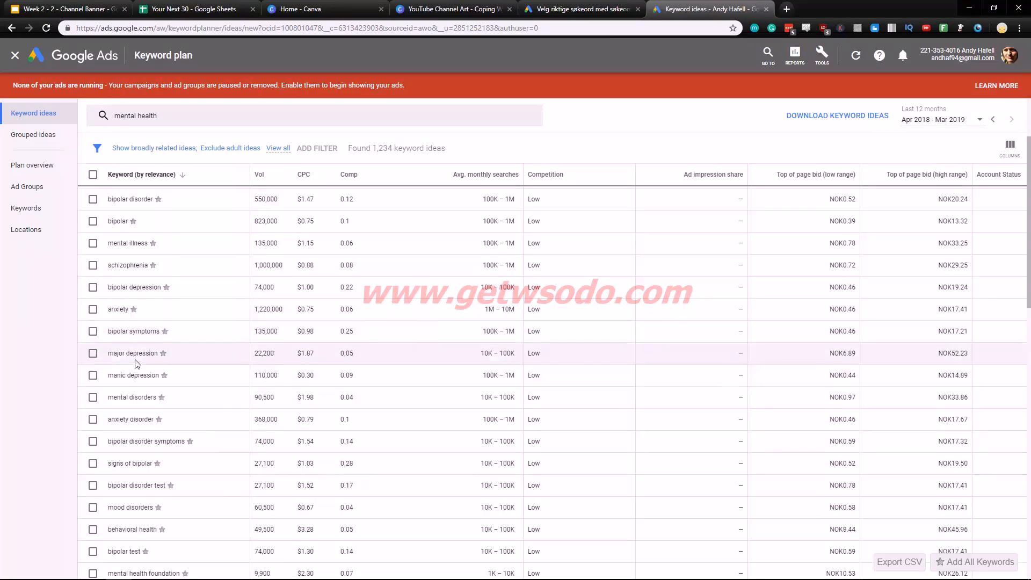
pyautogui.scroll(-1, 142, 355)
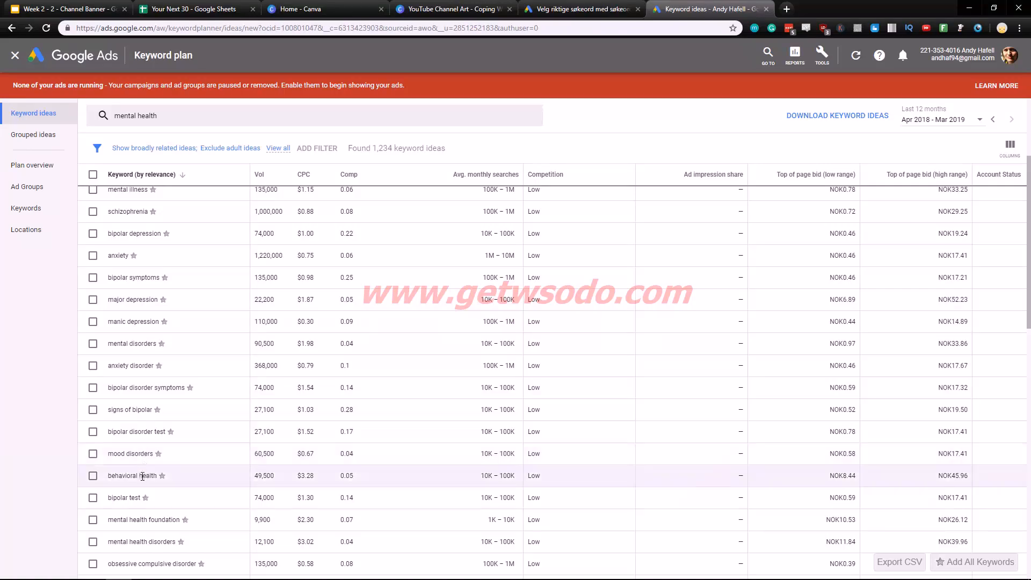
pyautogui.scroll(-1, 144, 480)
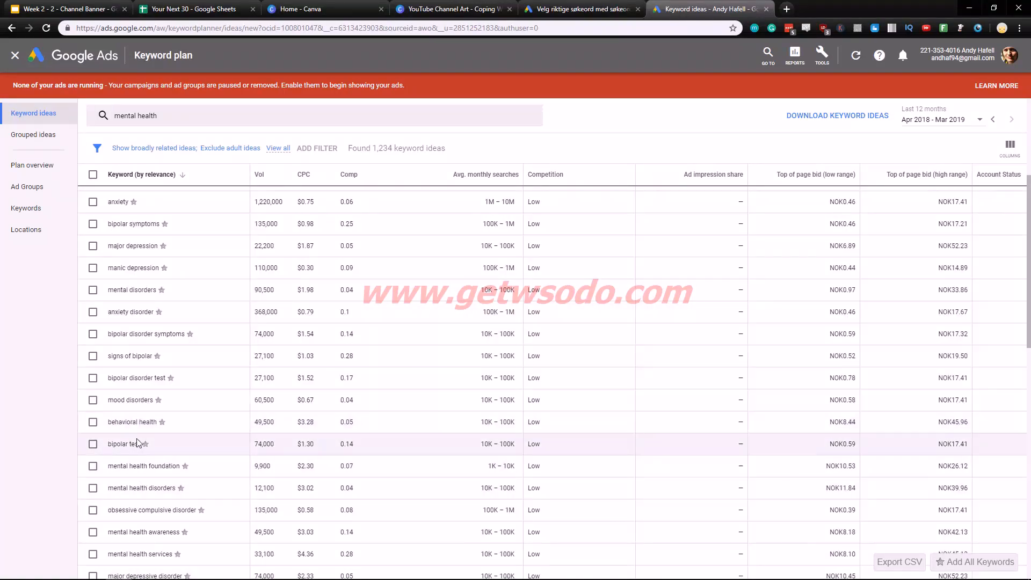
pyautogui.scroll(-2, 139, 442)
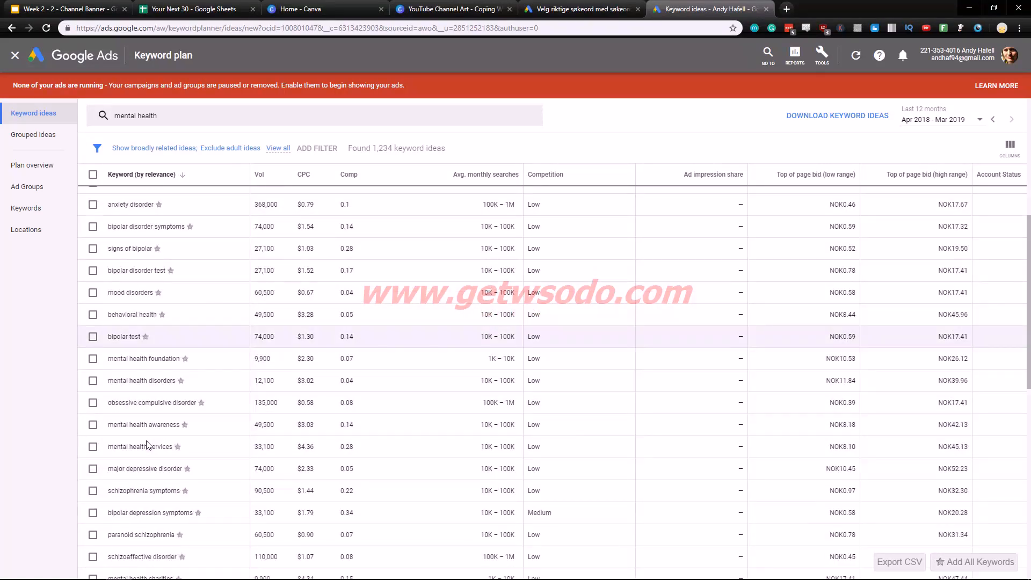
pyautogui.scroll(-1, 148, 445)
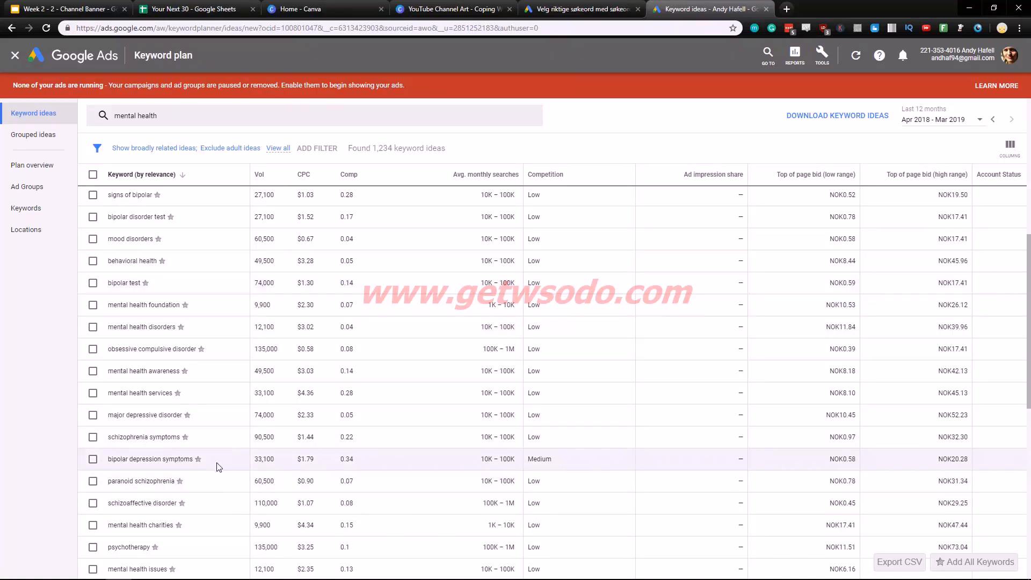
pyautogui.scroll(-1, 216, 454)
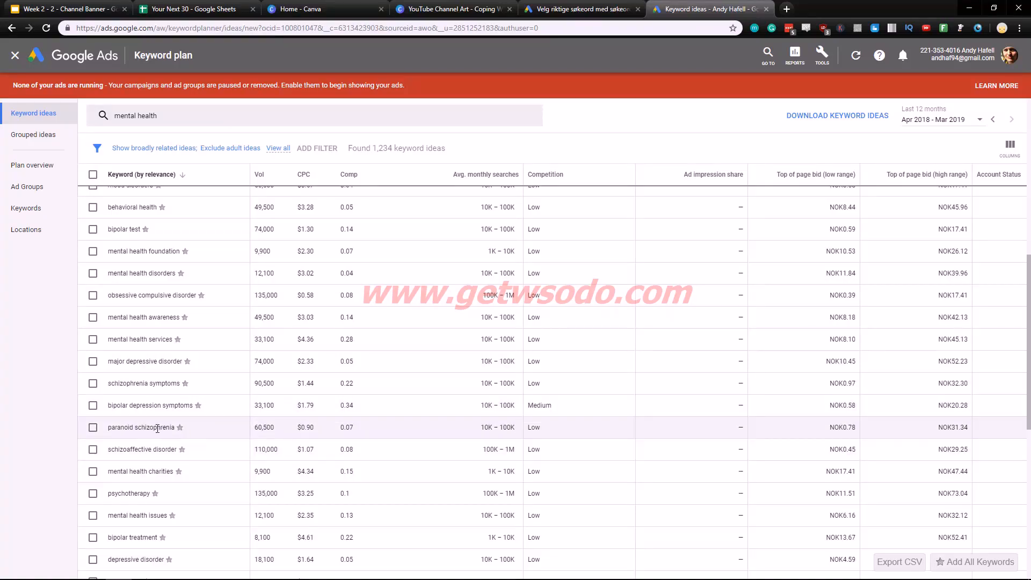
pyautogui.scroll(-1, 158, 427)
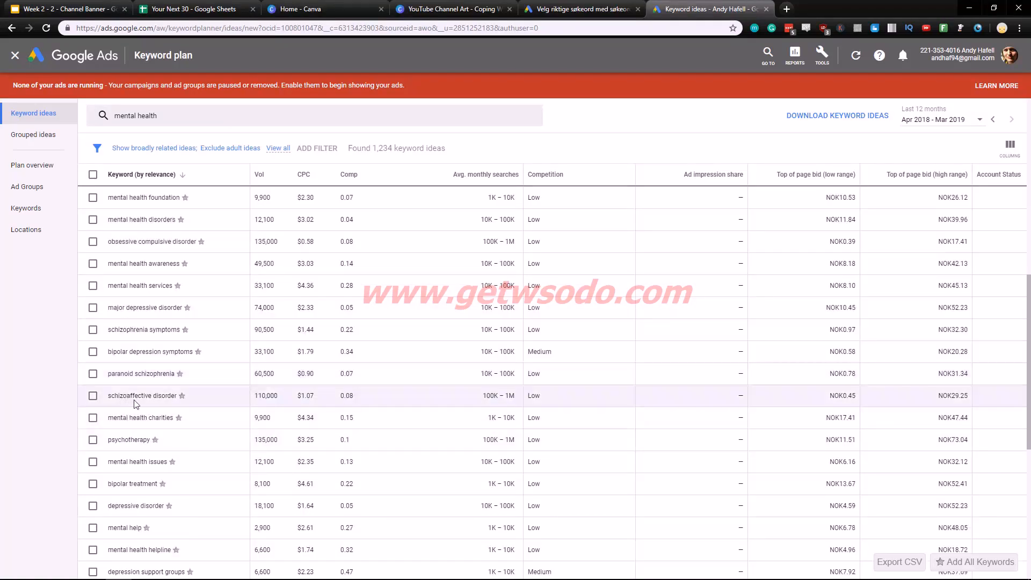
pyautogui.scroll(-2, 164, 409)
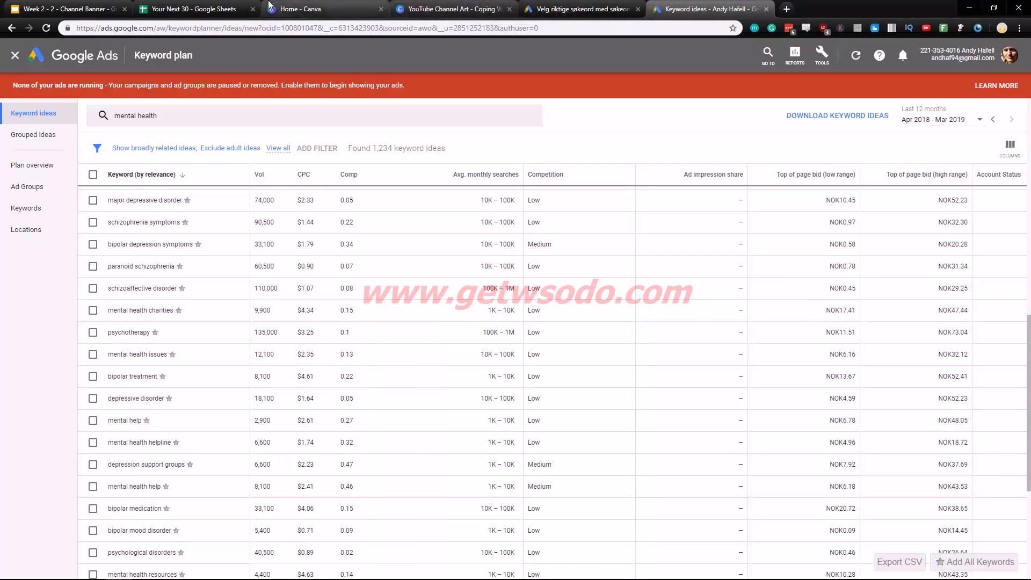
# Switch to the Canva banner design and delete "ONE VIDEO AT THE TIME" from the end of the subtitle.
pyautogui.click(360, 6)
pyautogui.click(433, 7)
pyautogui.click(564, 447)
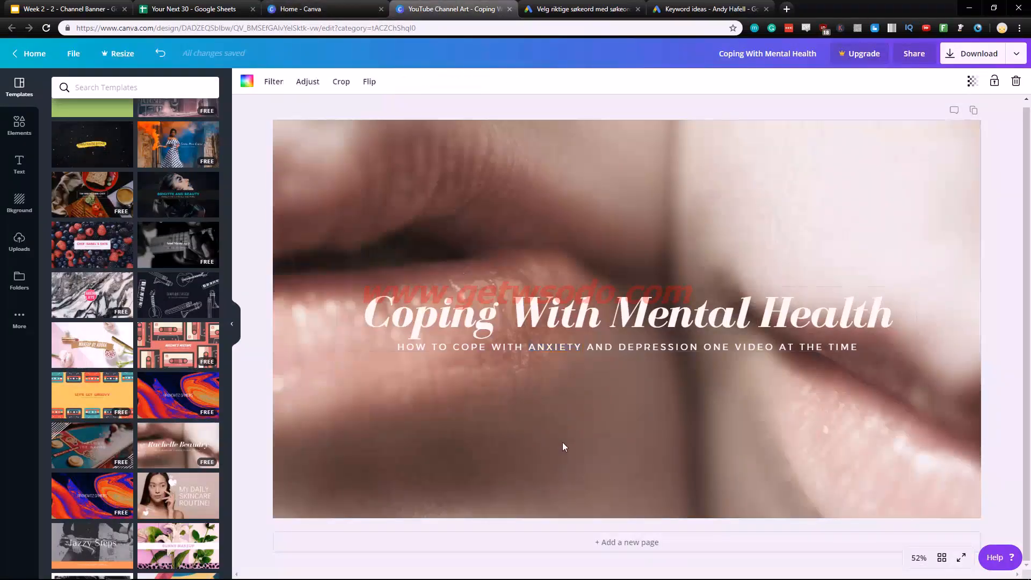
pyautogui.click(453, 356)
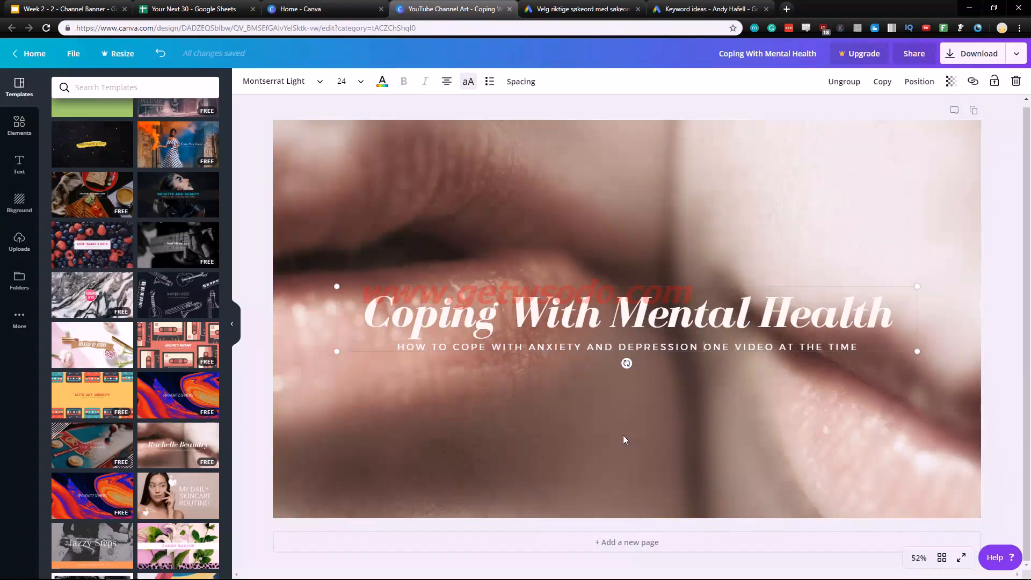
pyautogui.moveTo(860, 347); pyautogui.dragTo(710, 350)
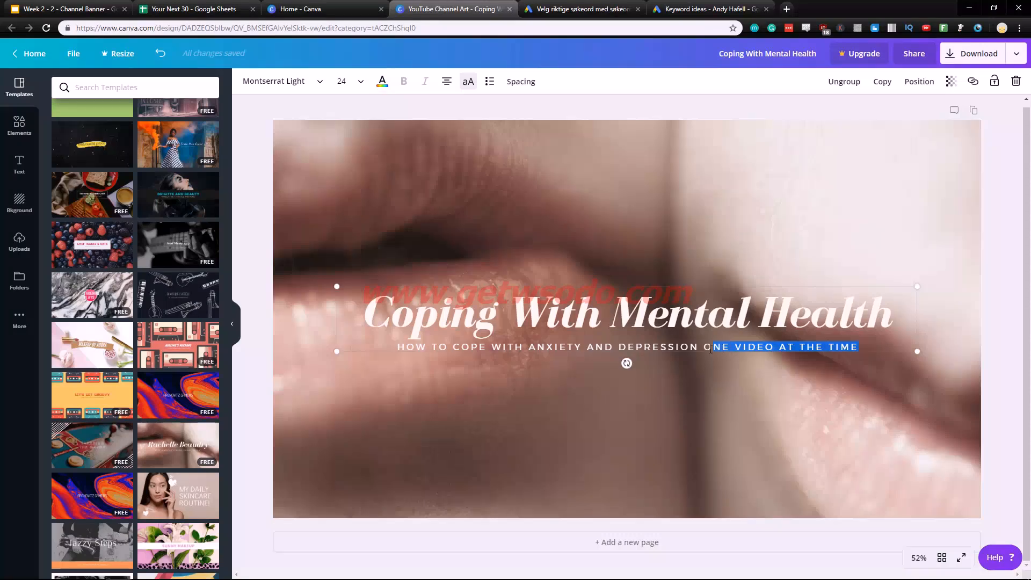
pyautogui.press('BackSpace')
pyautogui.press('BackSpace')
pyautogui.press('BackSpace')
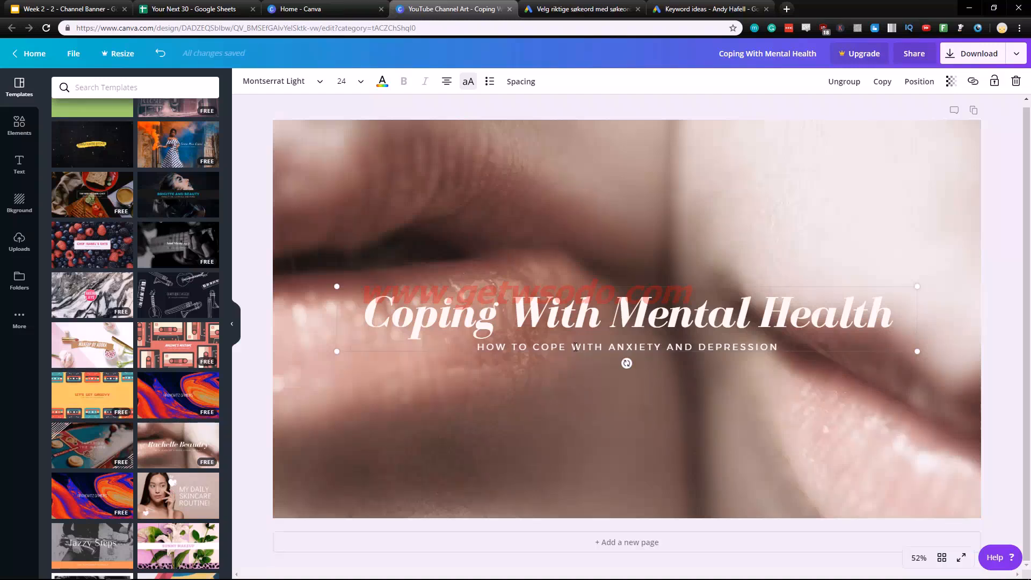
# Replace "HOW TO COPE WITH" at the start of the subtitle with "THE GUIDE TO COPING WITH".
pyautogui.moveTo(592, 346); pyautogui.dragTo(489, 347)
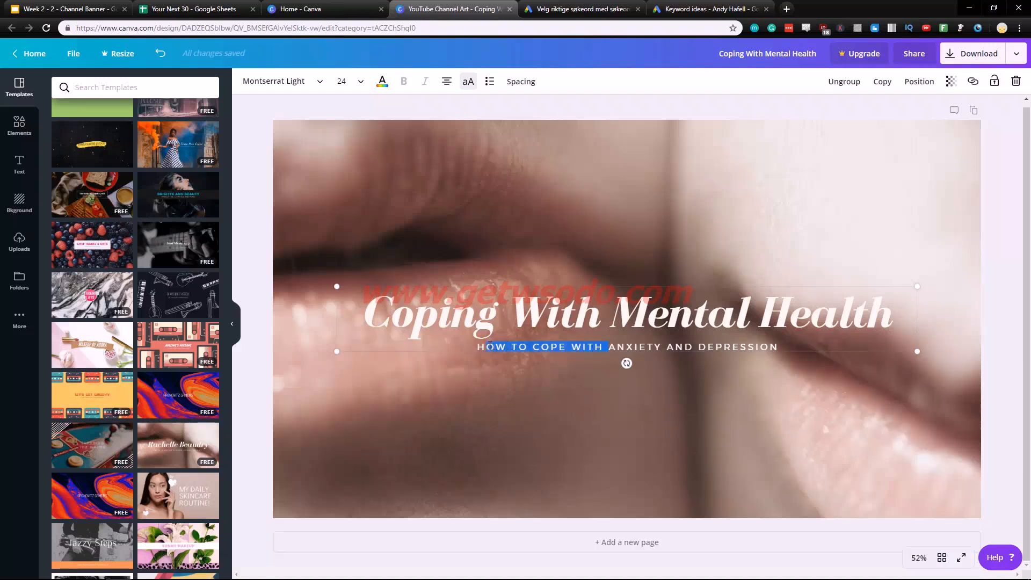
pyautogui.write('THE GU')
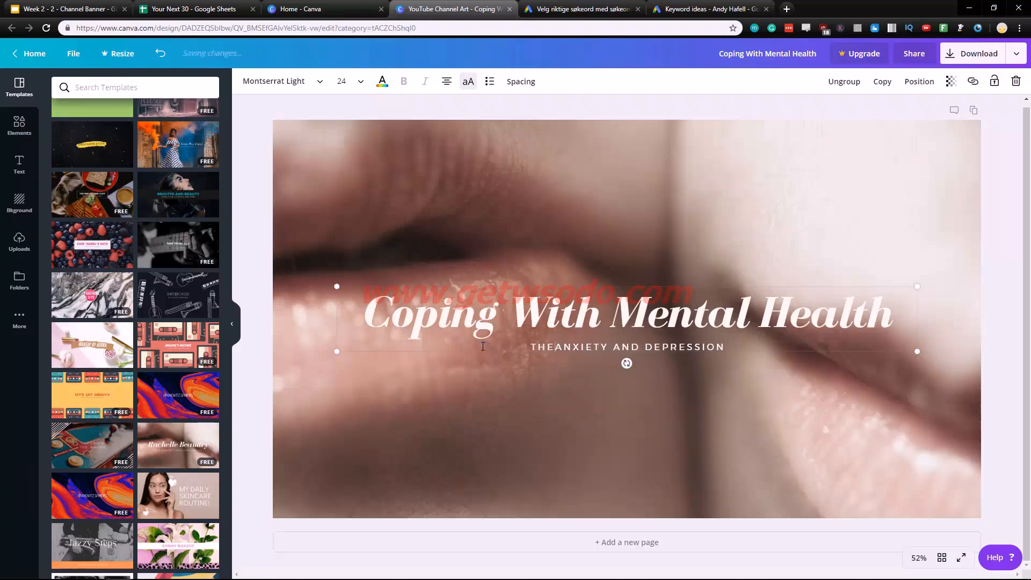
pyautogui.write('IDE TO COP')
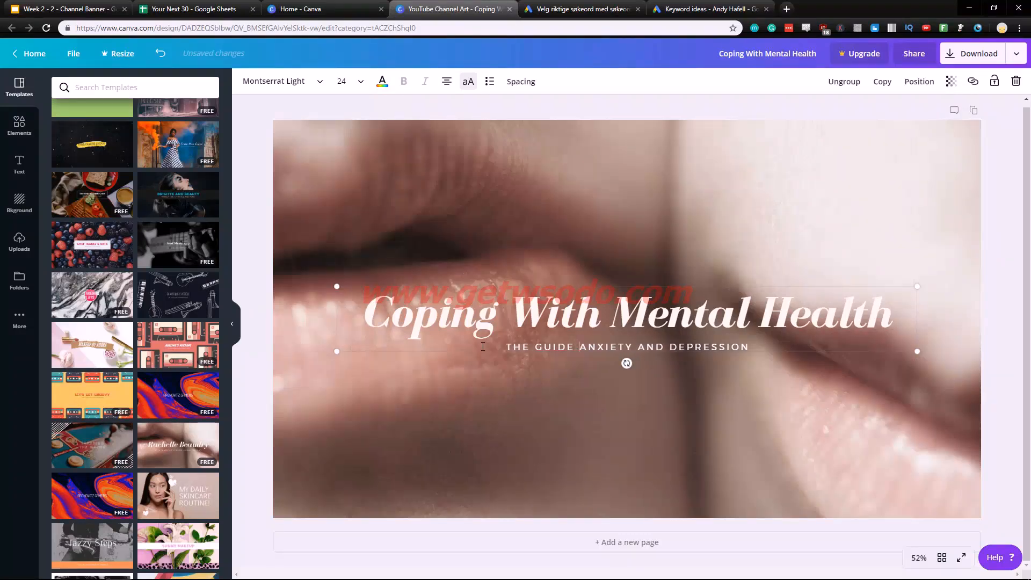
pyautogui.write('ING WITH')
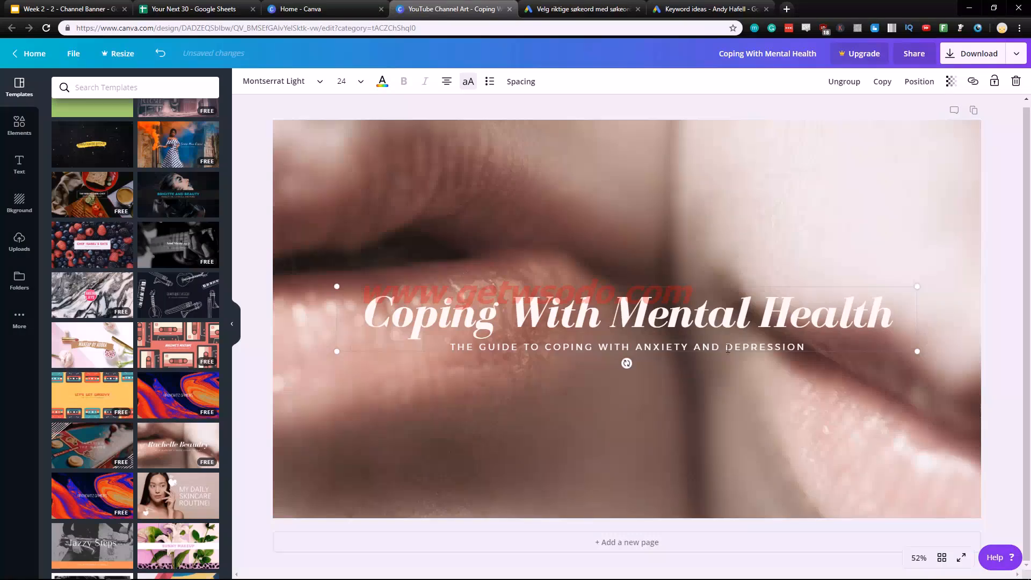
# Replace "AND" between "ANXIETY" and "DEPRESSION" in the subtitle with a comma.
pyautogui.press('BackSpace')
pyautogui.press('BackSpace')
pyautogui.press('BackSpace')
pyautogui.press('BackSpace')
pyautogui.press('BackSpace')
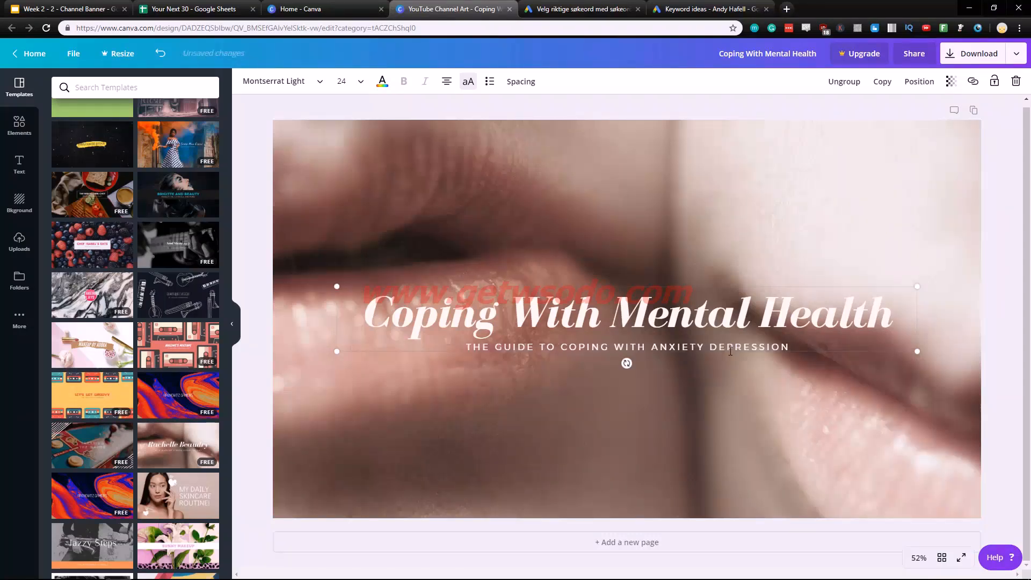
pyautogui.write(', DEPRESSION')
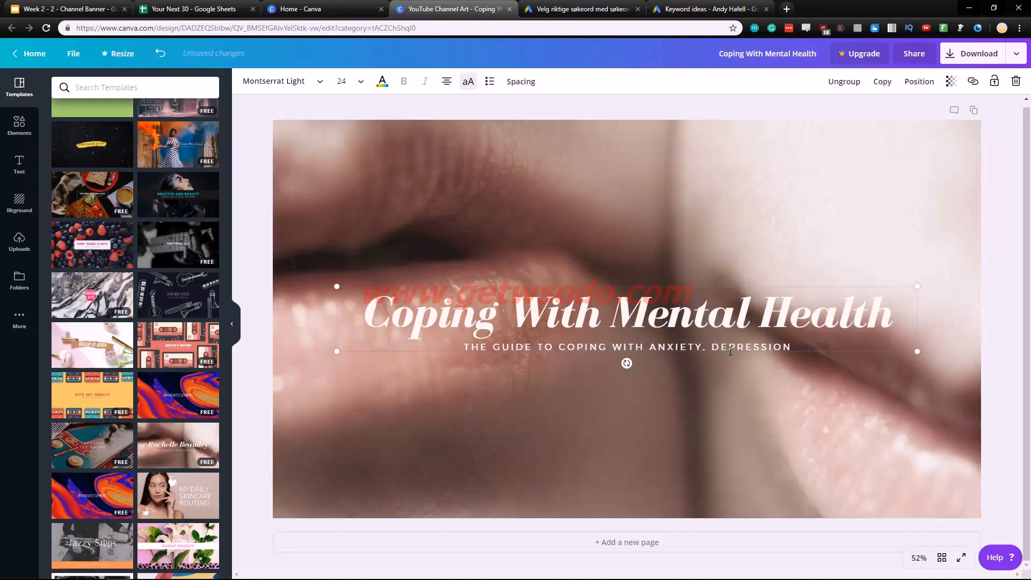
# Append ", STRESS, BIPOLAR, SCHIZOPHRENIA" to the subtitle, correcting the last word with the suggested spelling.
pyautogui.write(', STRESS')
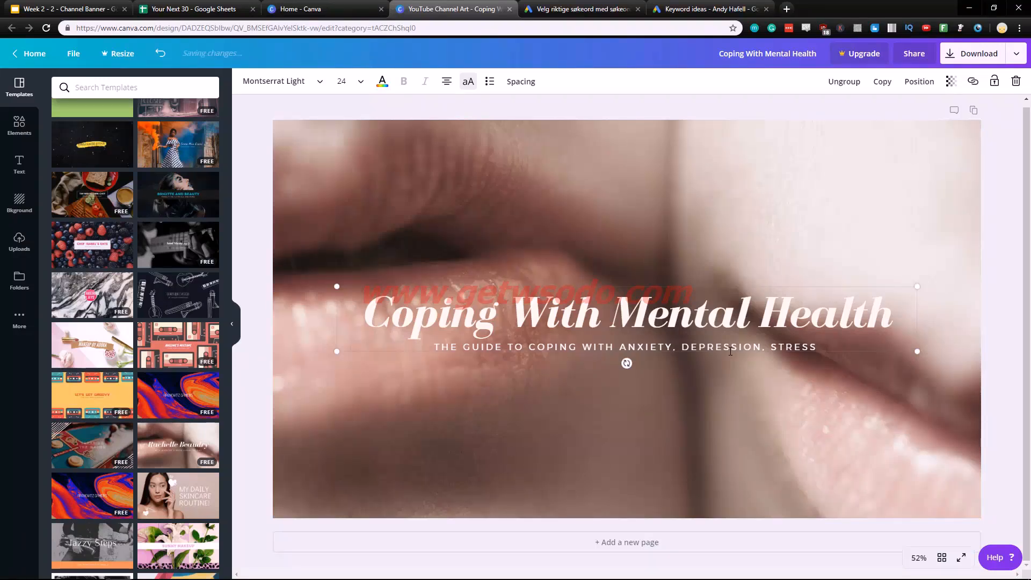
pyautogui.press('BackSpace')
pyautogui.write(', ')
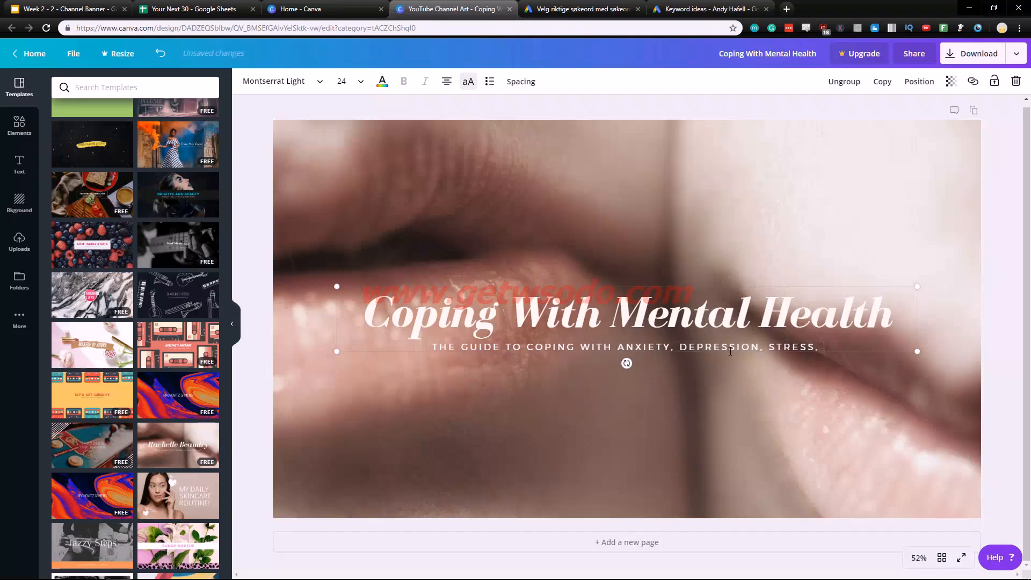
pyautogui.write('BIPOLA')
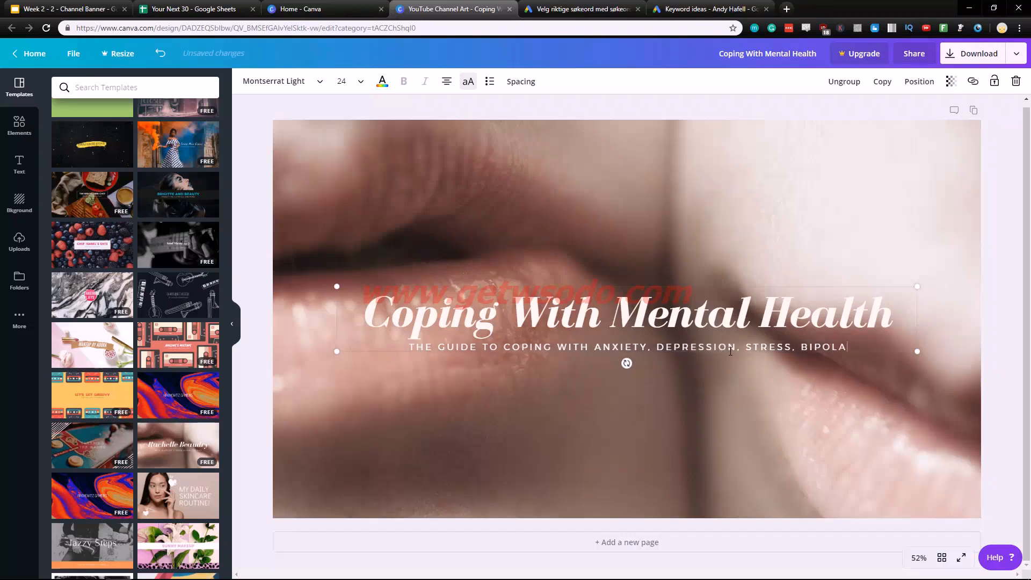
pyautogui.write('R, SCHI')
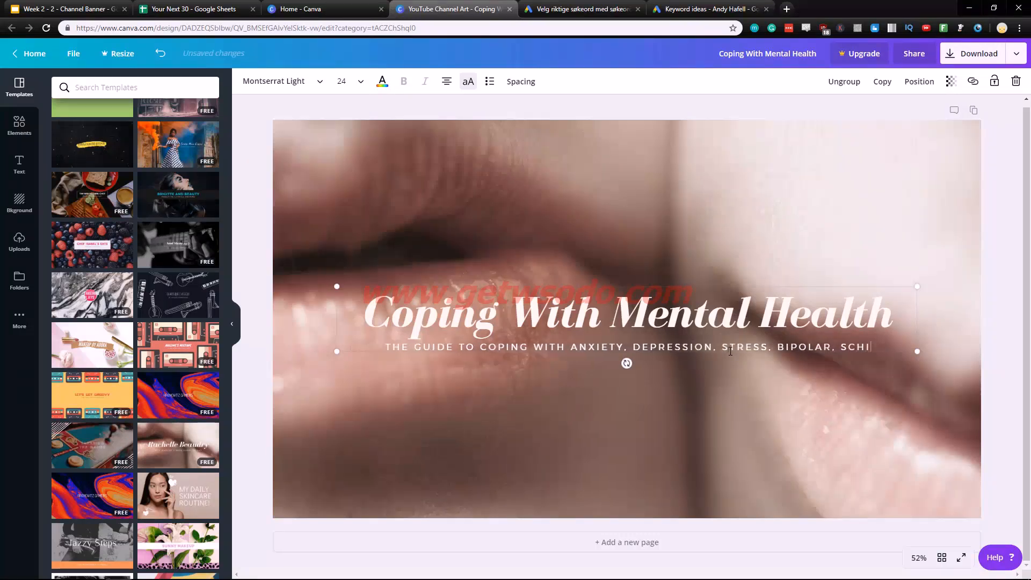
pyautogui.write('TZOFRENIA')
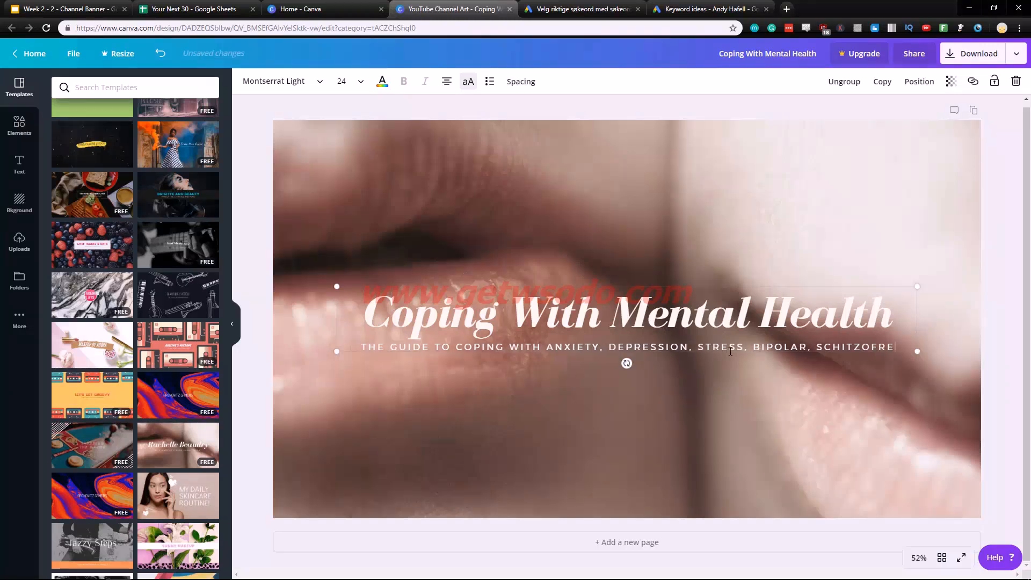
pyautogui.rightClick(654, 356)
pyautogui.click(681, 363)
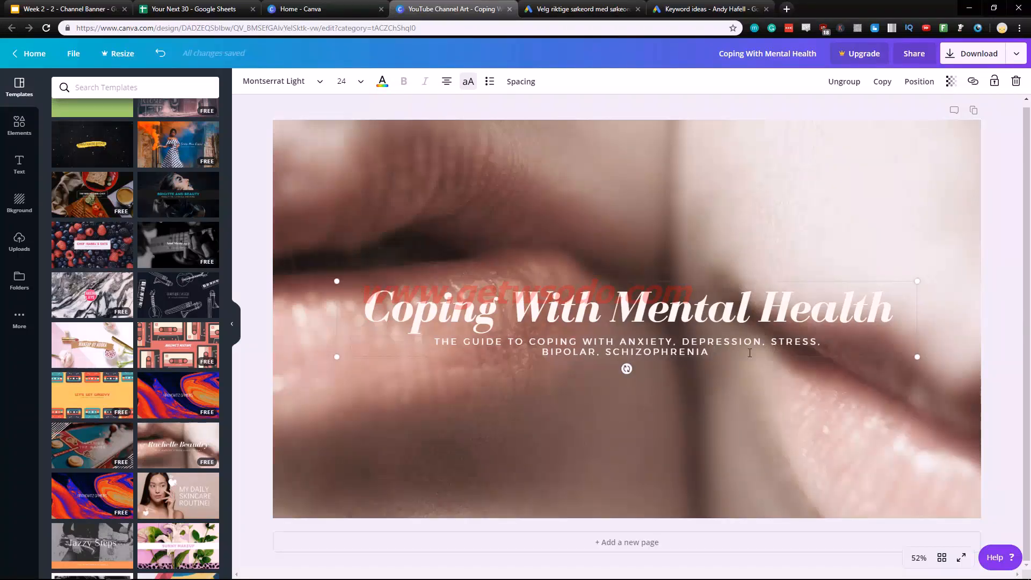
# Delete everything after "ANXIETY" from the subtitle, including the comma.
pyautogui.moveTo(738, 354); pyautogui.dragTo(768, 339)
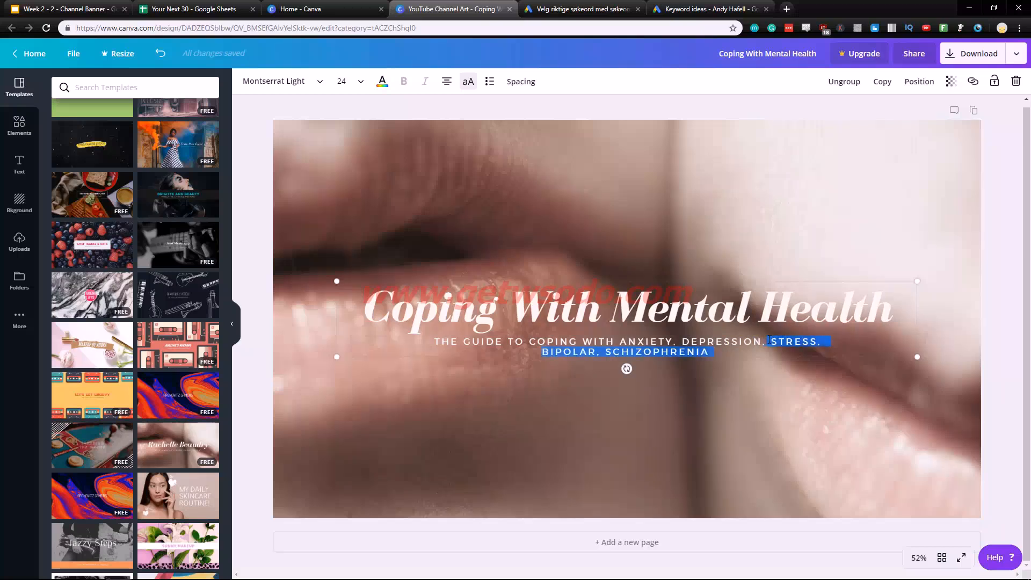
pyautogui.press('BackSpace')
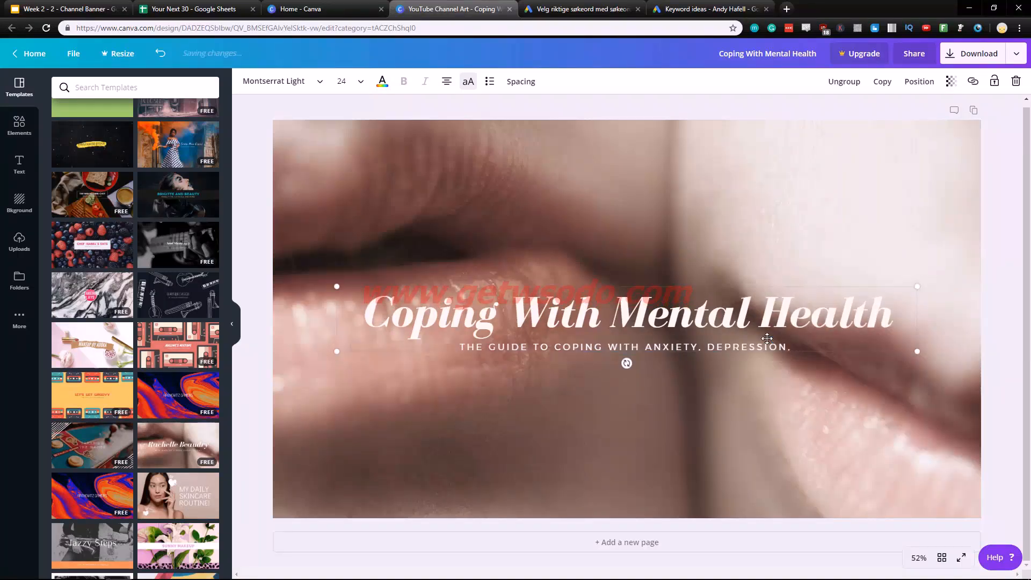
pyautogui.press('BackSpace')
pyautogui.press('BackSpace')
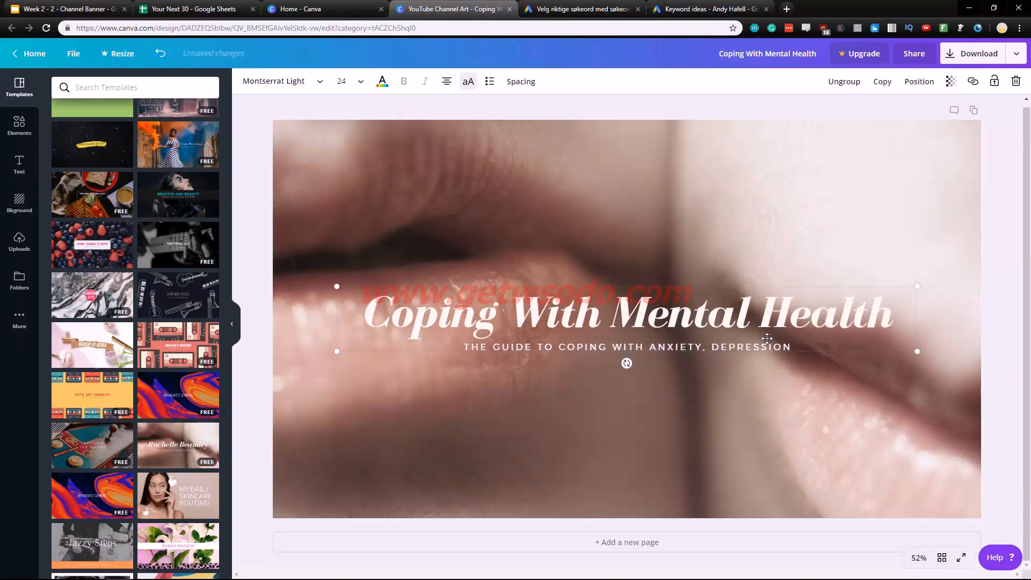
pyautogui.press('BackSpace')
pyautogui.press('BackSpace')
pyautogui.press('BackSpace')
pyautogui.press('BackSpace')
pyautogui.press('BackSpace')
pyautogui.press('BackSpace')
pyautogui.press('BackSpace')
pyautogui.press('BackSpace')
pyautogui.press('BackSpace')
pyautogui.press('BackSpace')
pyautogui.press('BackSpace')
pyautogui.press('BackSpace')
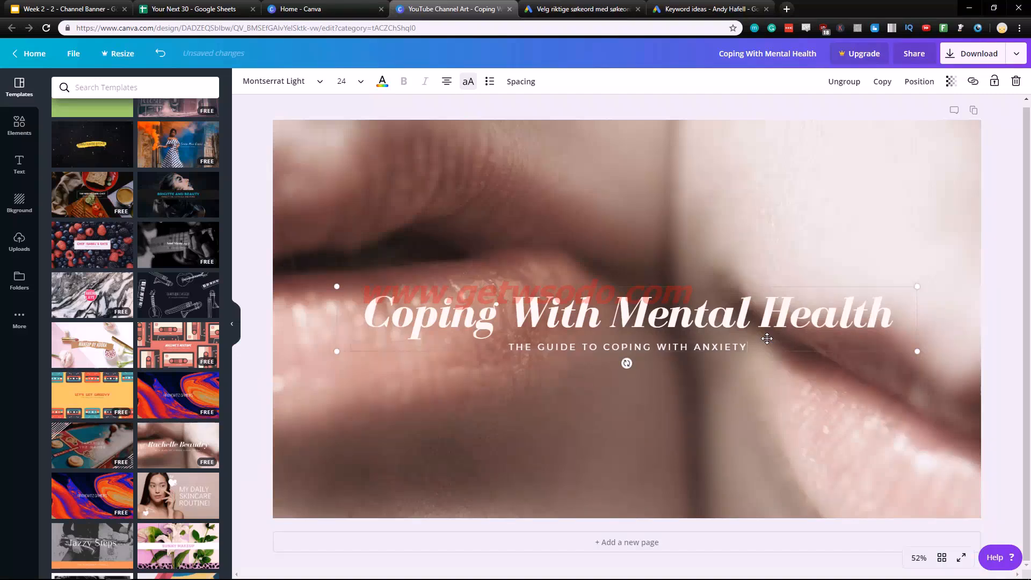
# Append "& DEPRESSION" to the end of the subtitle, correcting the last word with the suggested spelling and keeping the letter spacing.
pyautogui.write('& ')
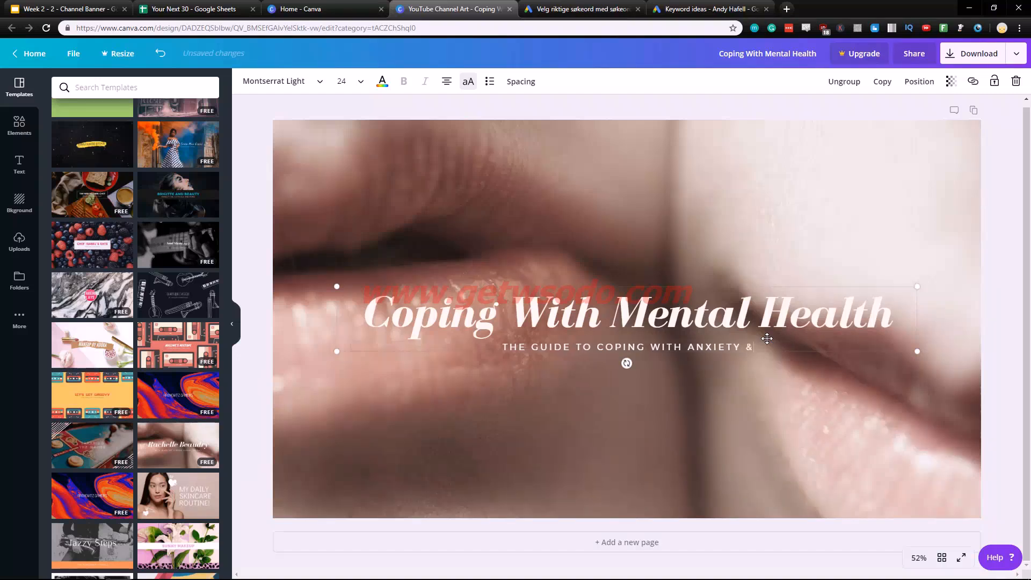
pyautogui.write('DREPRESSION')
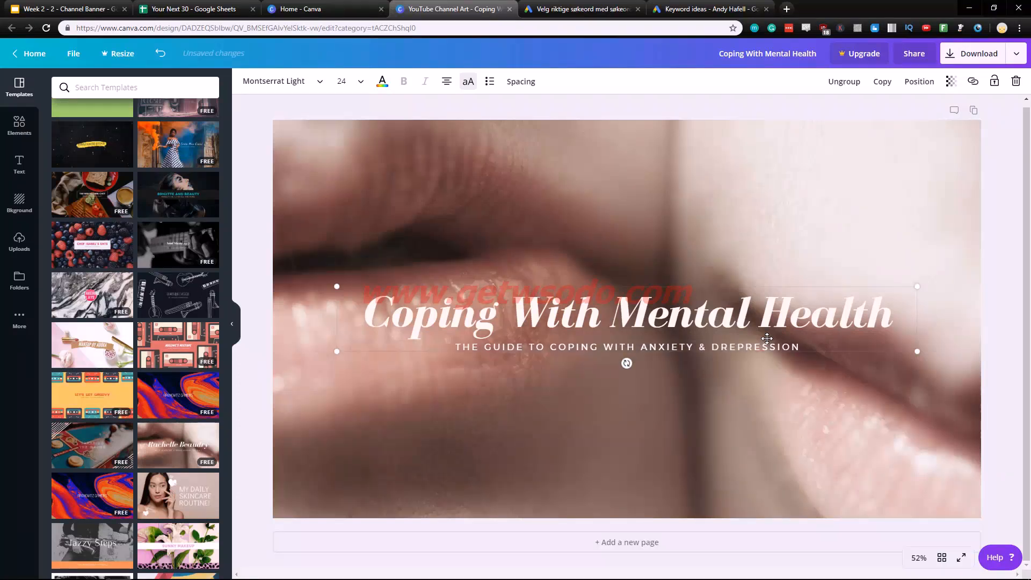
pyautogui.rightClick(729, 349)
pyautogui.click(759, 355)
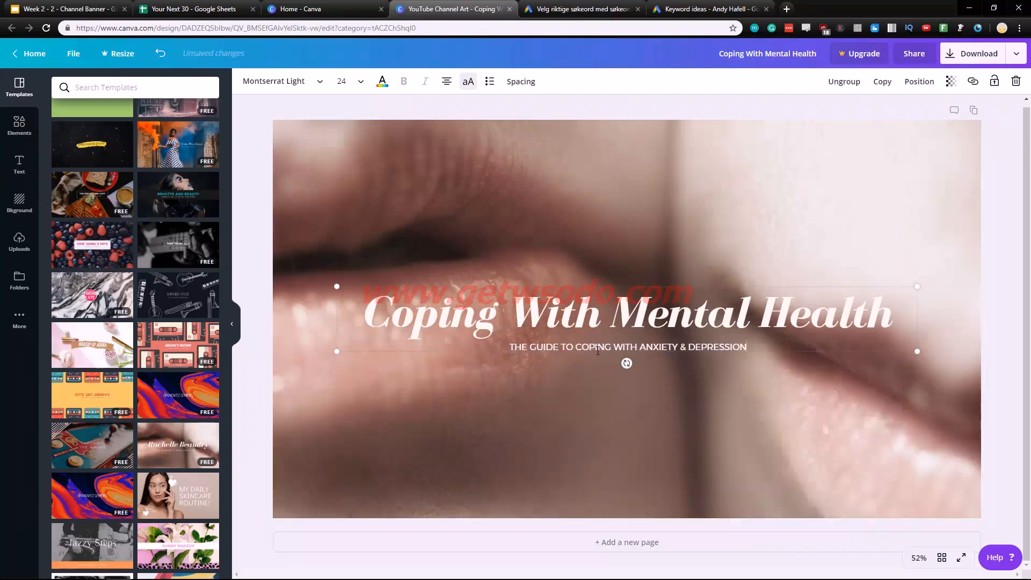
pyautogui.hotkey('ctrl', 'z')
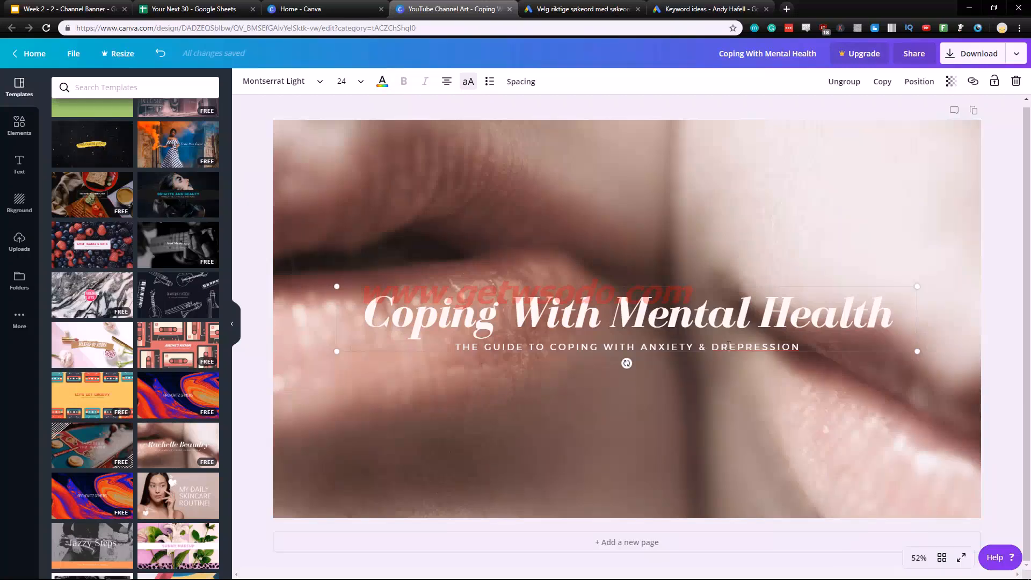
pyautogui.hotkey('ctrl', 'shift', 'z')
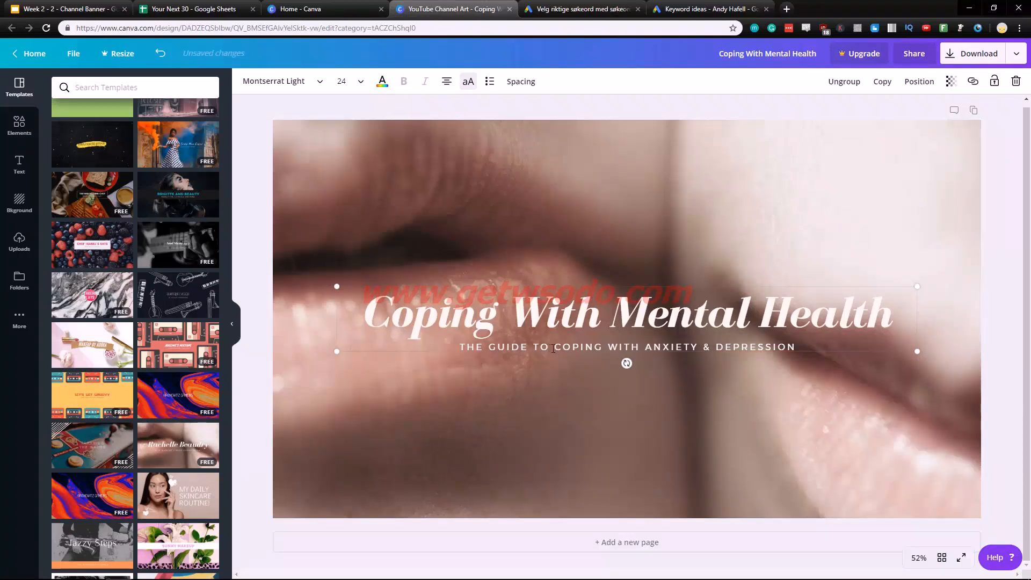
# Replace "THE GUIDE TO" at the start of the subtitle with "LIVING A FORFILLED LIFE", applying the suggested spelling "FOR FILLED".
pyautogui.moveTo(553, 348); pyautogui.dragTo(459, 347)
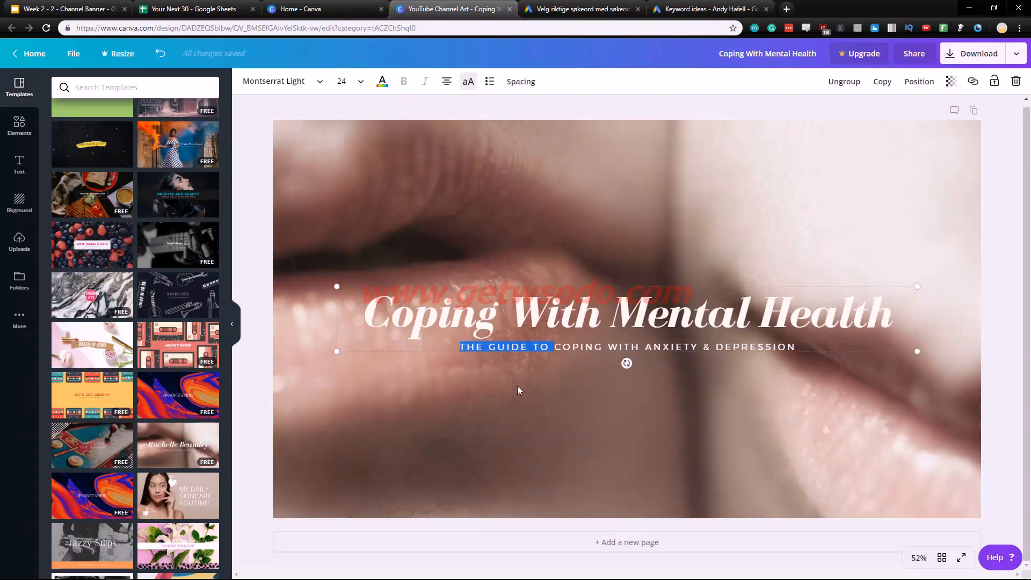
pyautogui.write('LIVING A ')
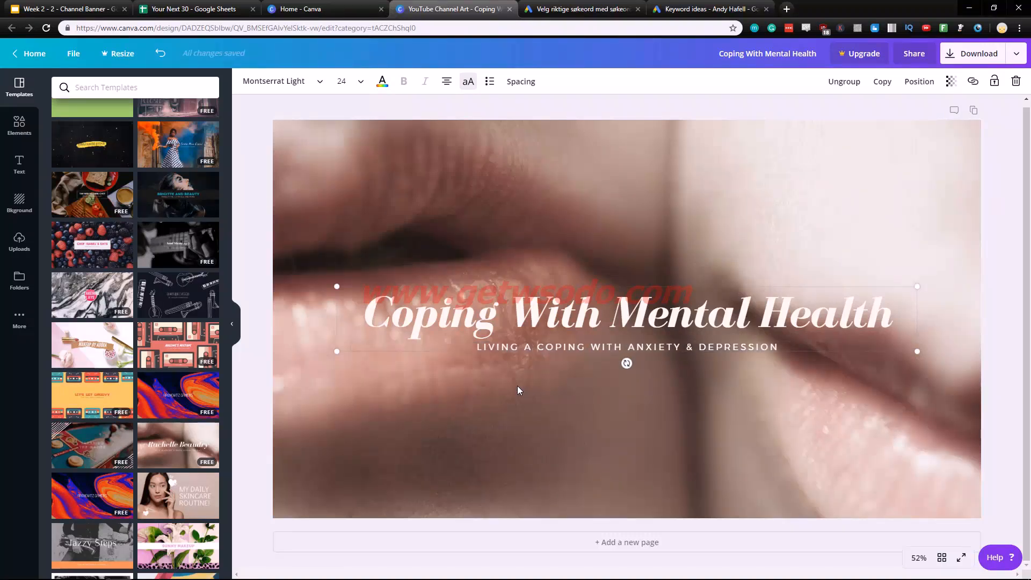
pyautogui.write('F')
pyautogui.write('ORFILLED LI')
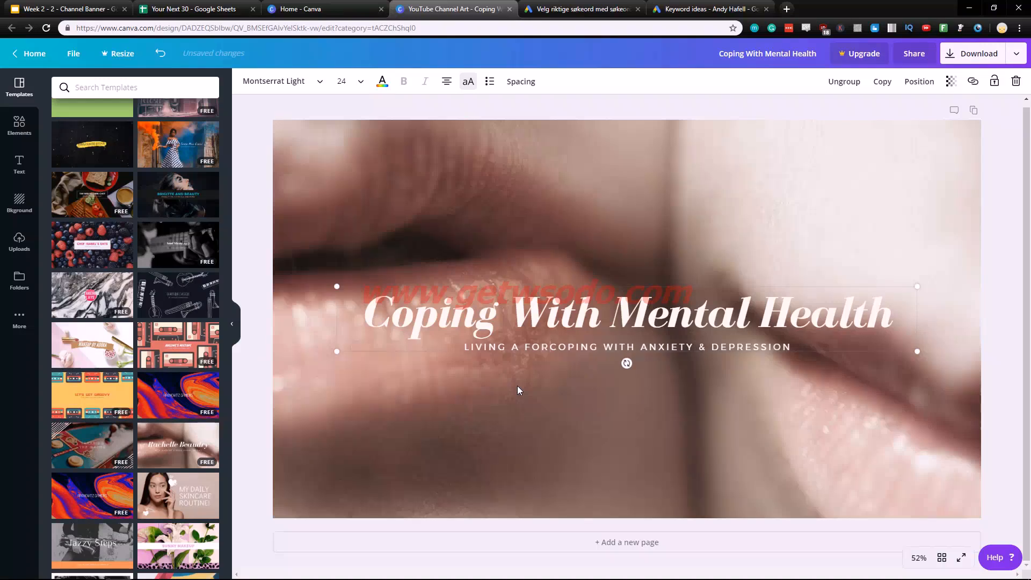
pyautogui.write('FE')
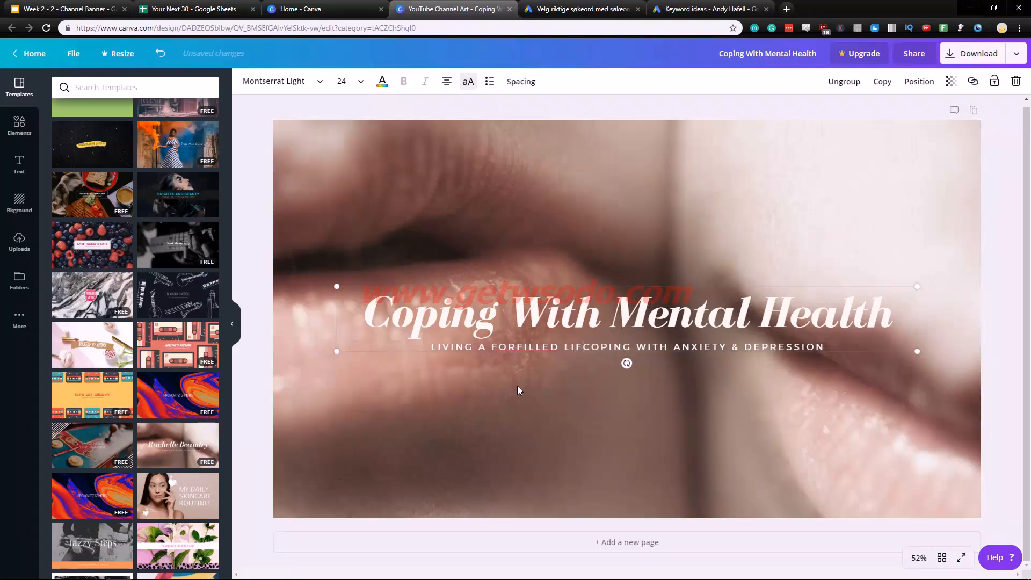
pyautogui.rightClick(525, 350)
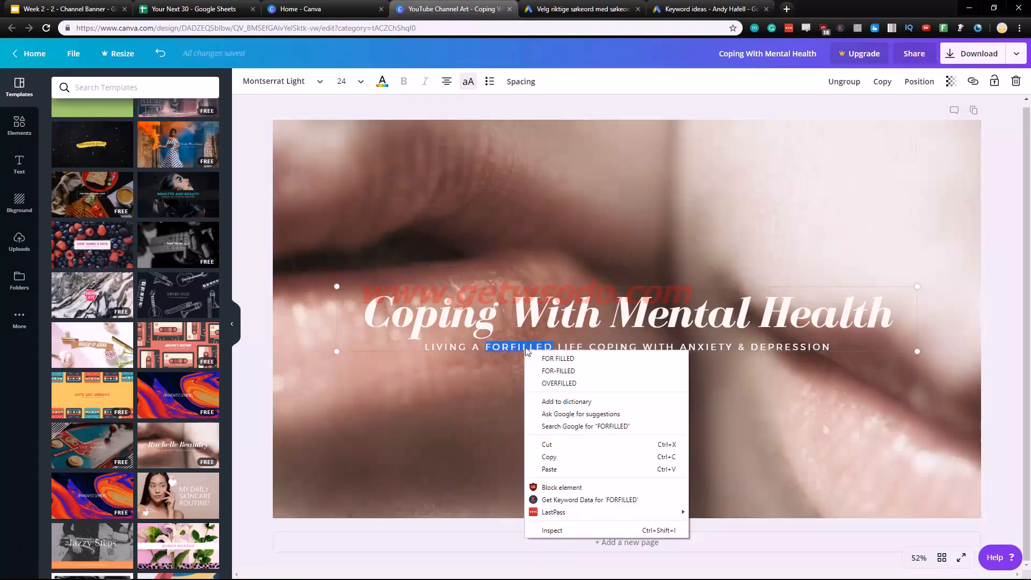
pyautogui.click(580, 358)
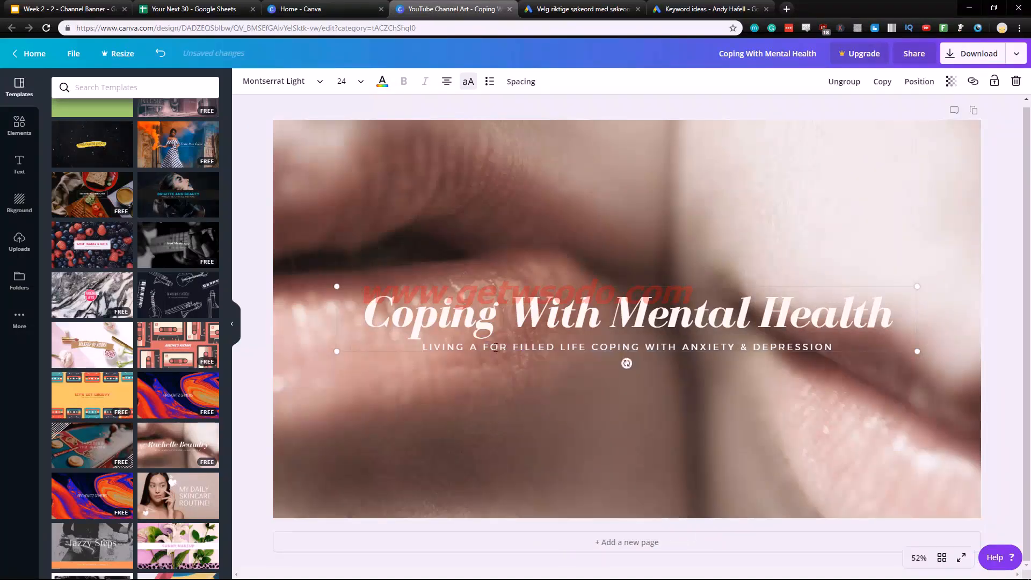
# Search Google in a new tab for "living a fulfilled life" to check the spelling of the subtitle phrase.
pyautogui.moveTo(561, 347); pyautogui.dragTo(482, 346)
pyautogui.click(787, 9)
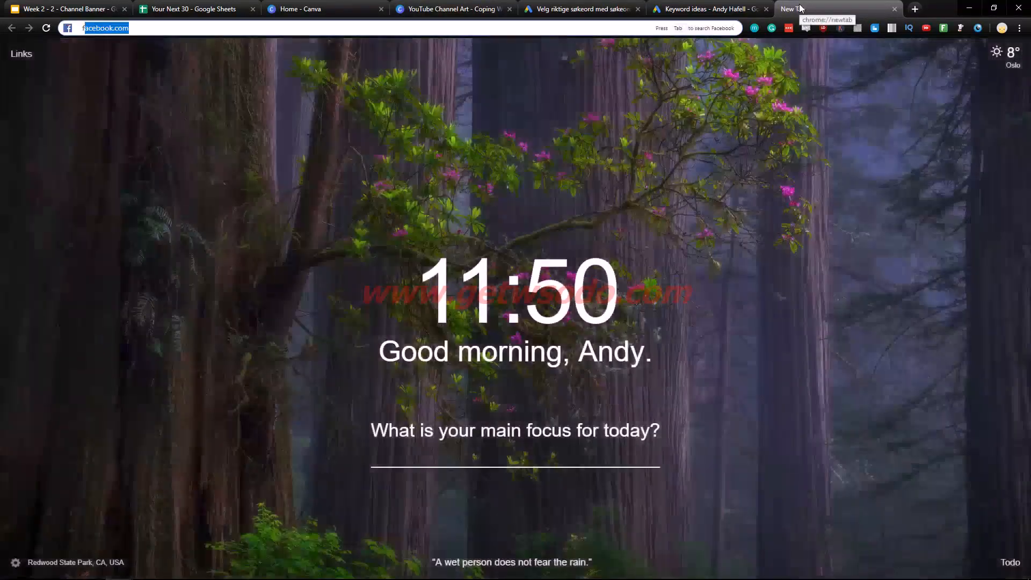
pyautogui.write('ful')
pyautogui.hotkey('ctrl', 'a')
pyautogui.write('living a ful')
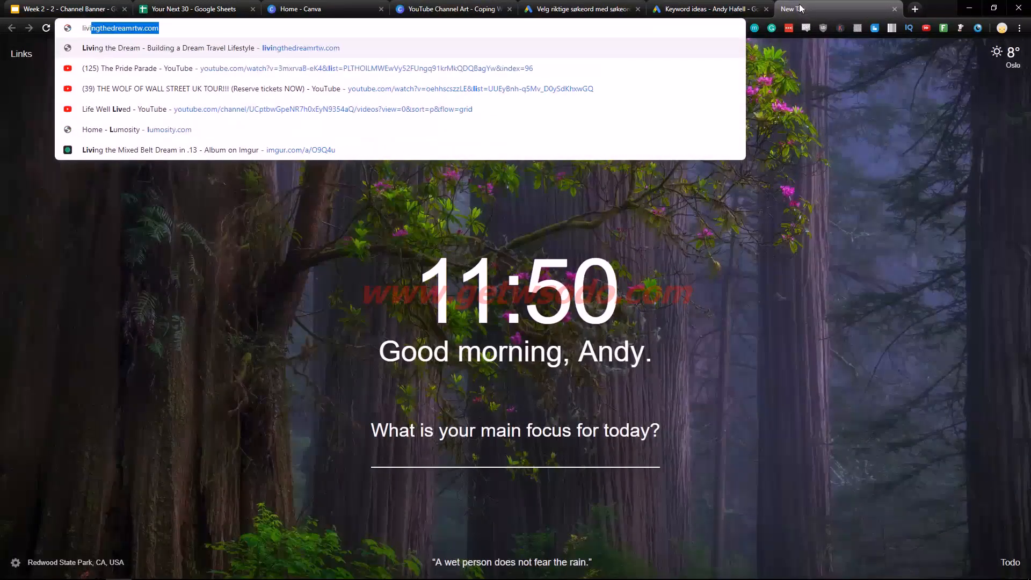
pyautogui.write('l')
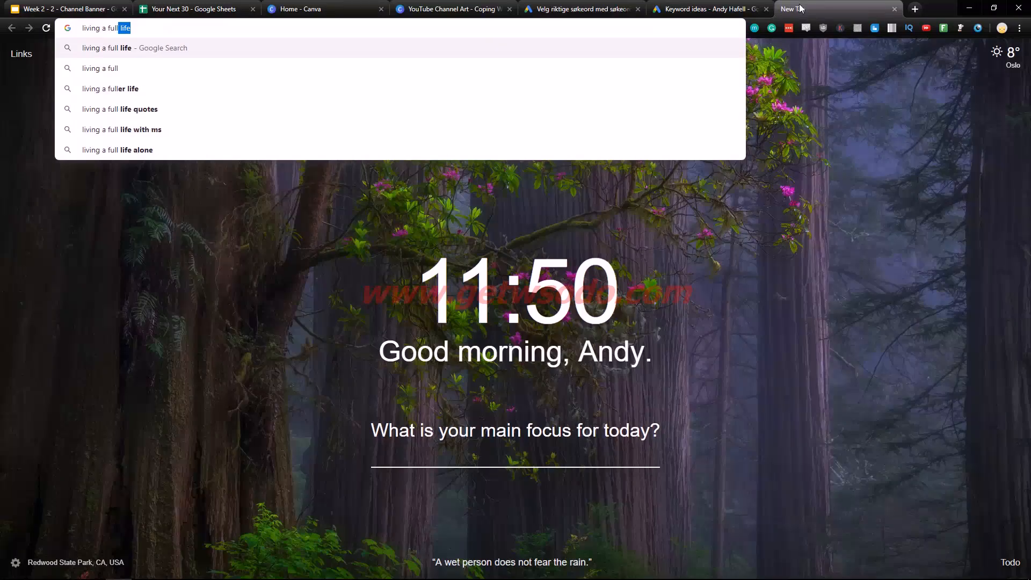
pyautogui.write('filled')
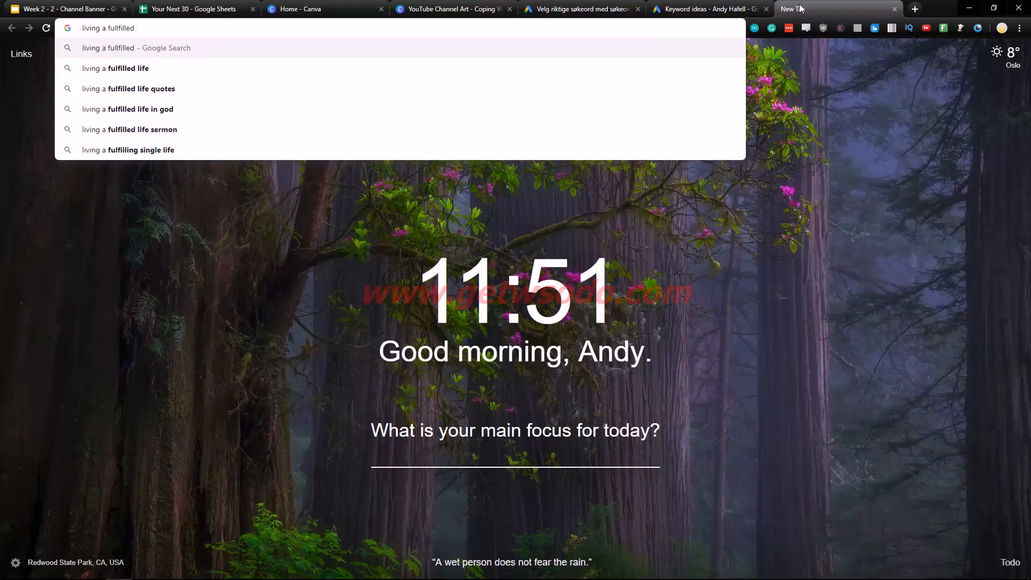
pyautogui.click(232, 67)
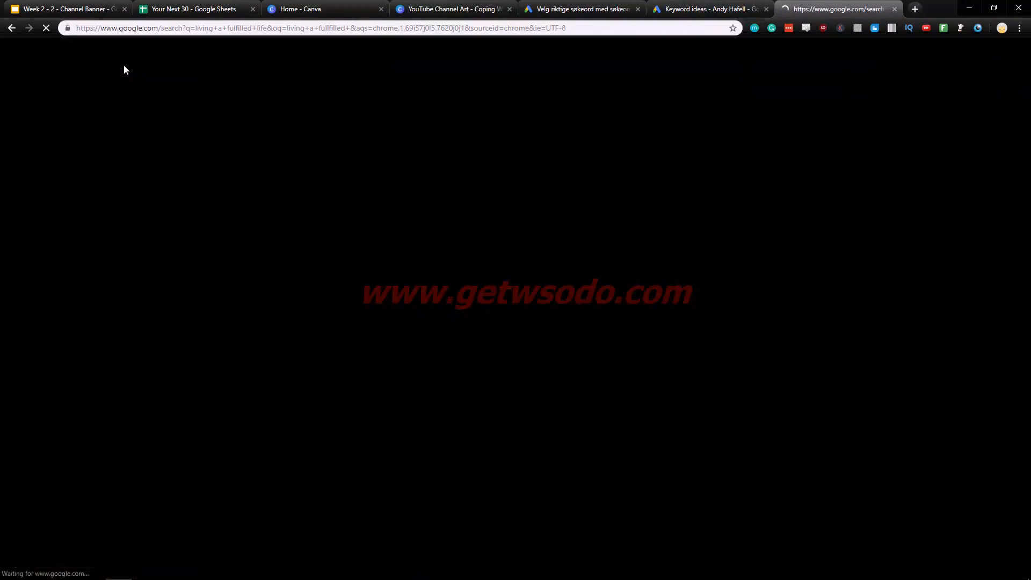
pyautogui.moveTo(121, 62); pyautogui.dragTo(92, 64)
pyautogui.click(697, 7)
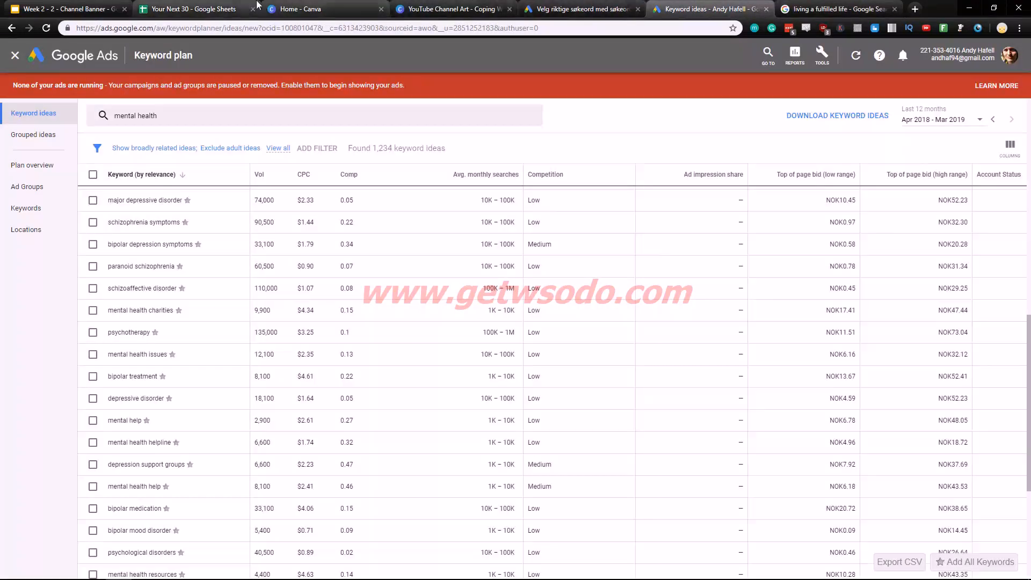
pyautogui.click(800, 7)
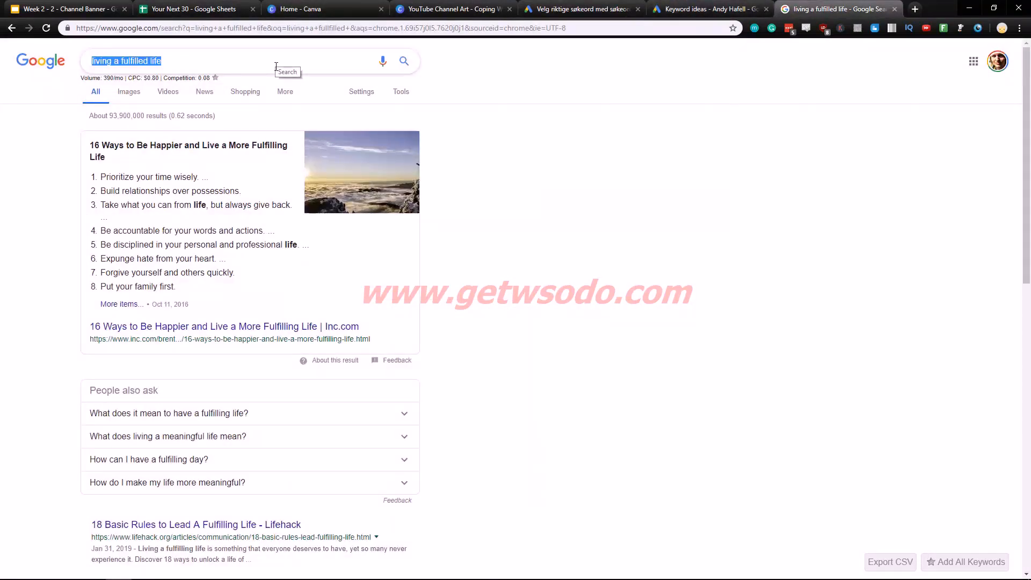
pyautogui.click(93, 7)
pyautogui.click(220, 8)
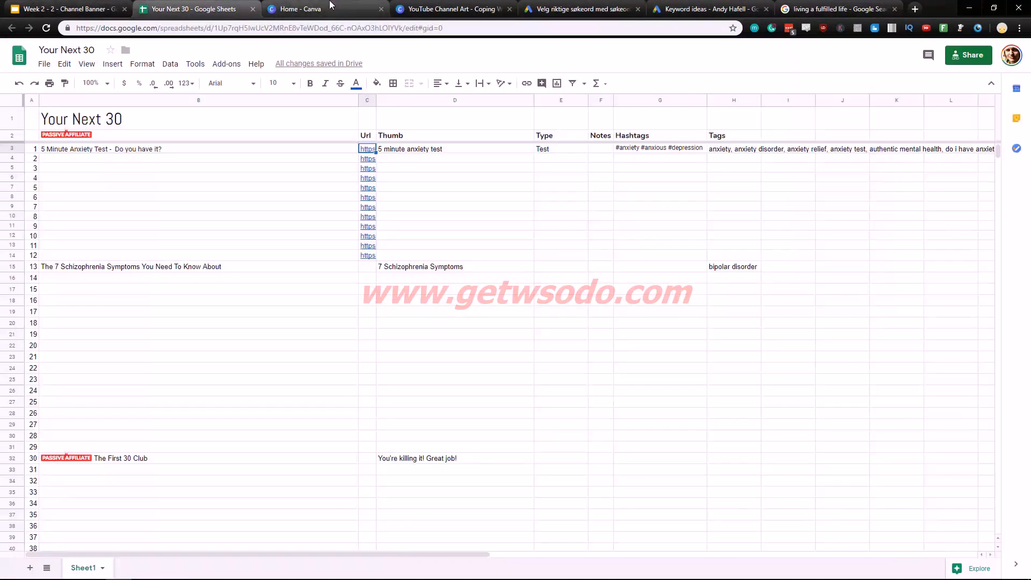
pyautogui.click(334, 8)
# Switch back to the Canva banner design and replace "FOR FILLED" in the subtitle with "FULFILLED".
pyautogui.click(450, 7)
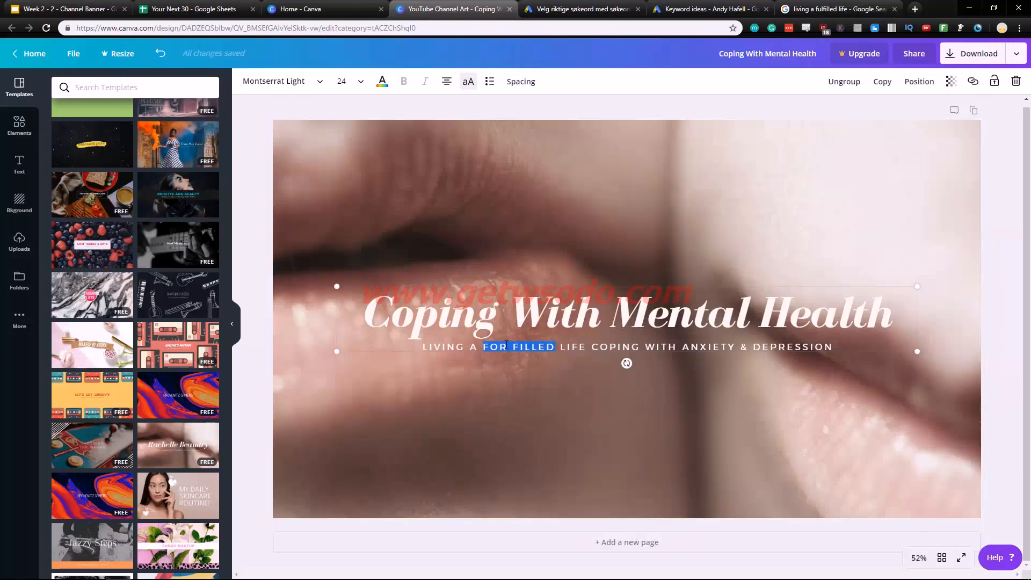
pyautogui.click(552, 346)
pyautogui.press('BackSpace')
pyautogui.press('BackSpace')
pyautogui.press('BackSpace')
pyautogui.press('BackSpace')
pyautogui.press('BackSpace')
pyautogui.press('BackSpace')
pyautogui.press('BackSpace')
pyautogui.press('BackSpace')
pyautogui.press('BackSpace')
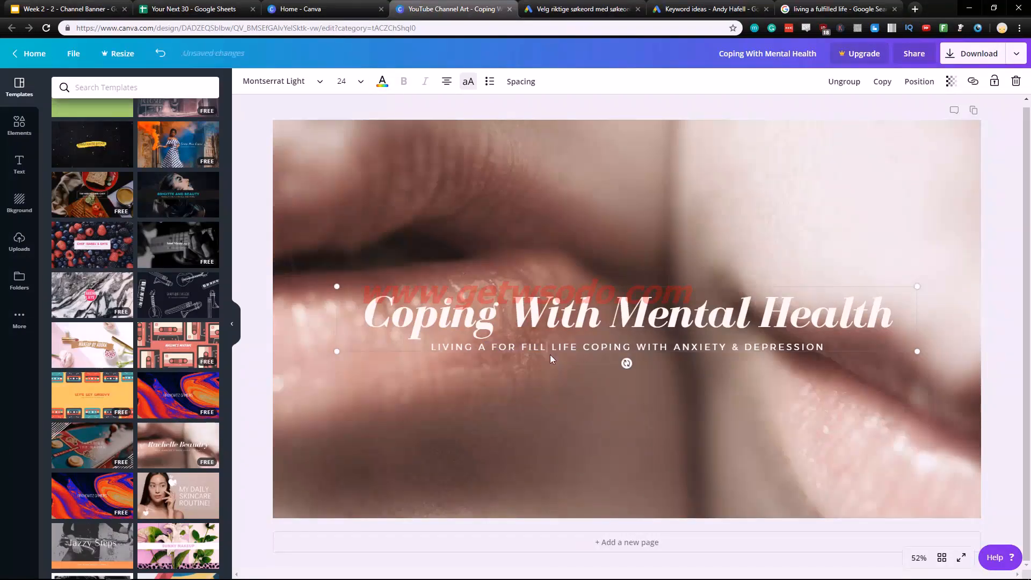
pyautogui.write('ULFILLED')
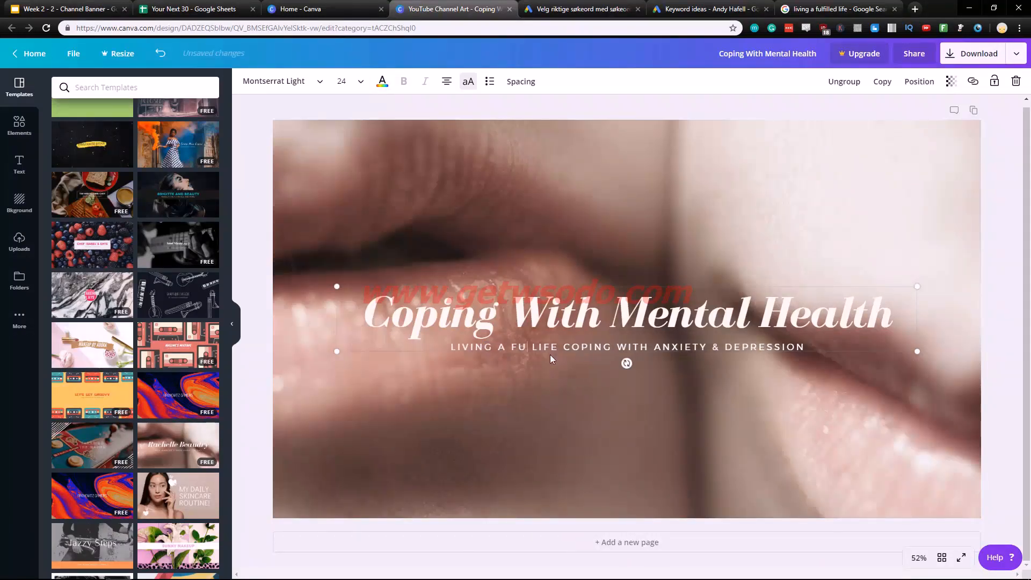
pyautogui.click(601, 433)
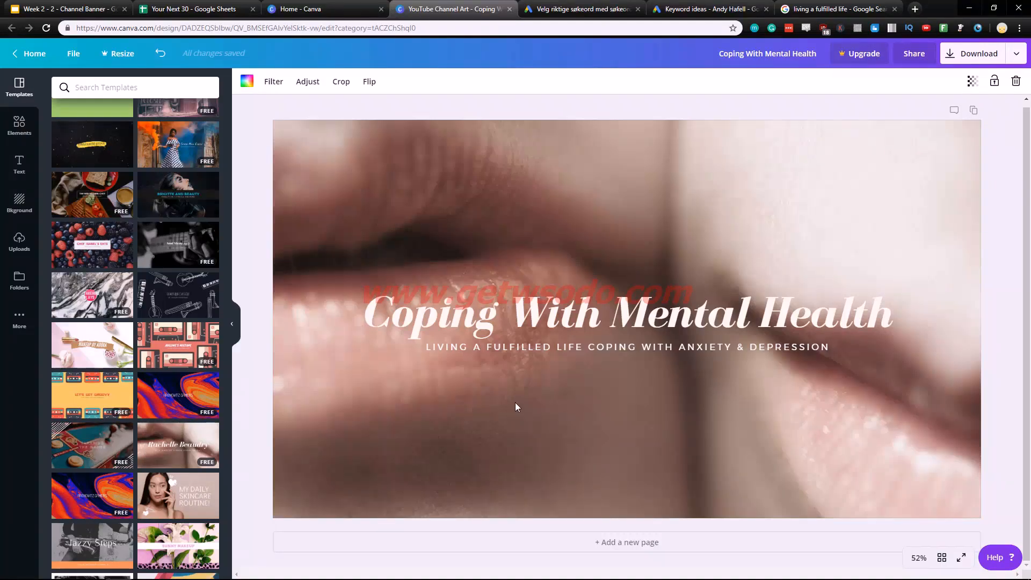
# Examine the wording of the banner's subtitle and title, highlighting each text line in turn.
pyautogui.scroll(5, 161, 274)
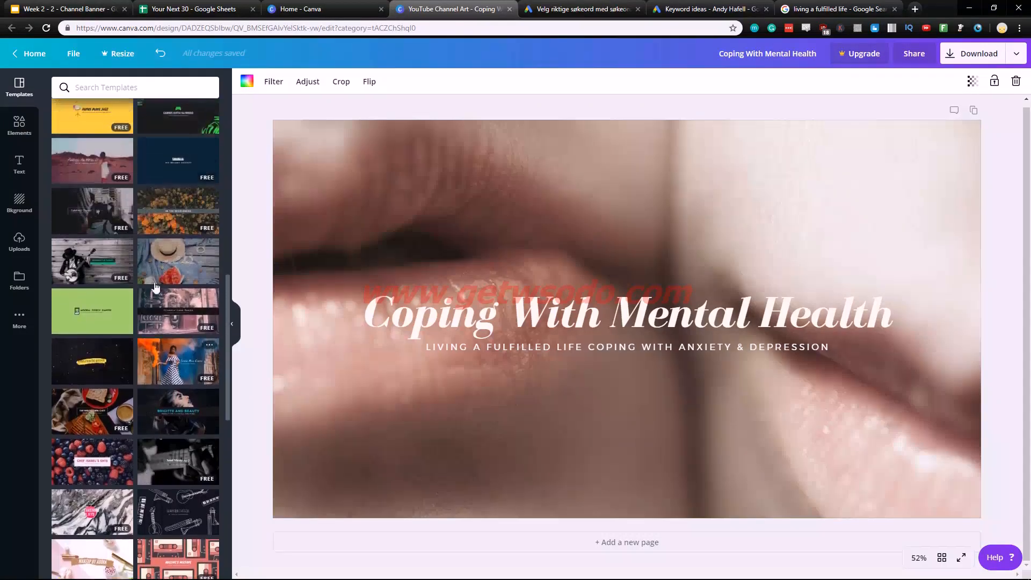
pyautogui.scroll(-6, 164, 270)
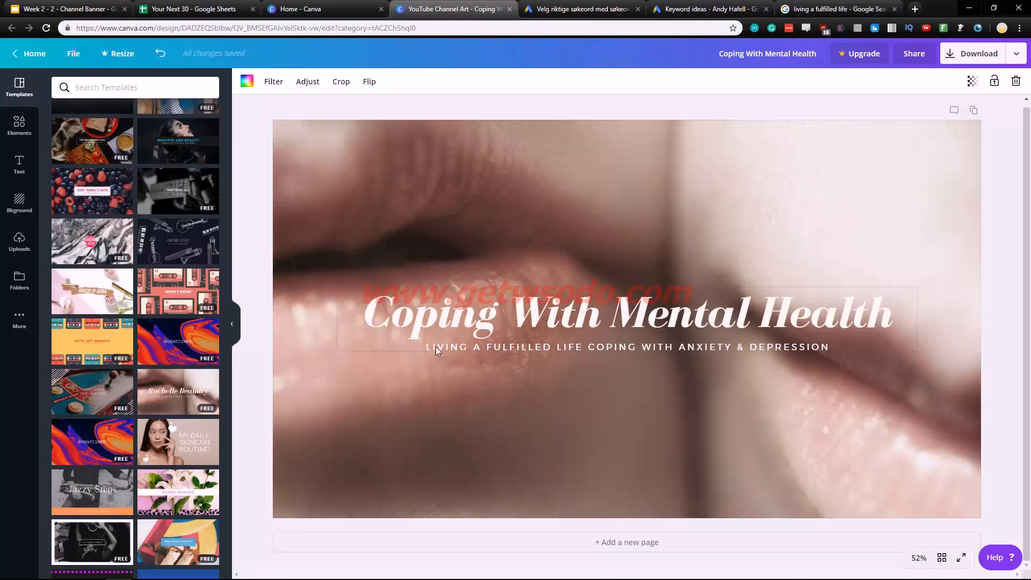
pyautogui.click(436, 346)
pyautogui.moveTo(427, 346); pyautogui.dragTo(841, 345)
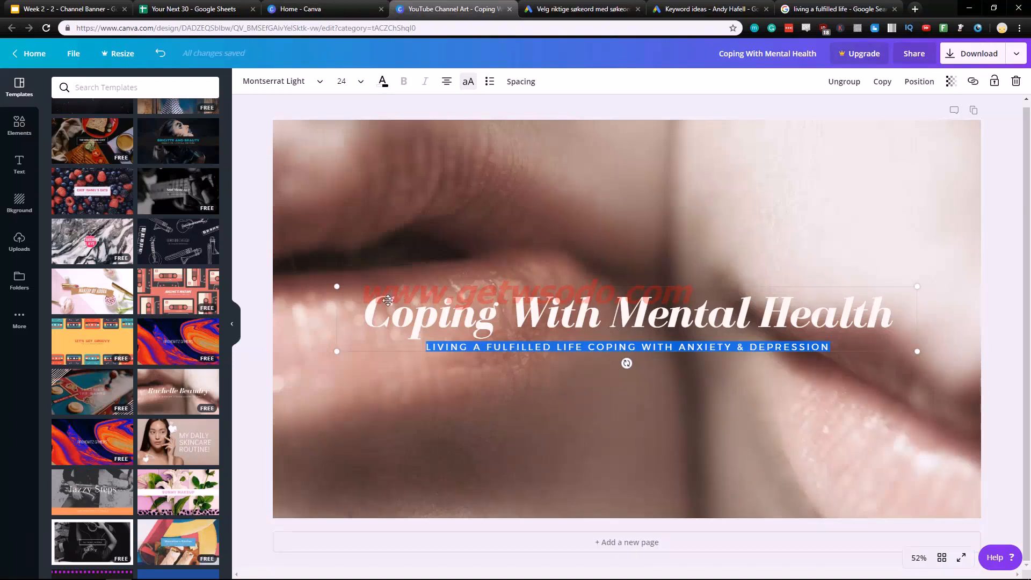
pyautogui.click(367, 309)
pyautogui.click(365, 310)
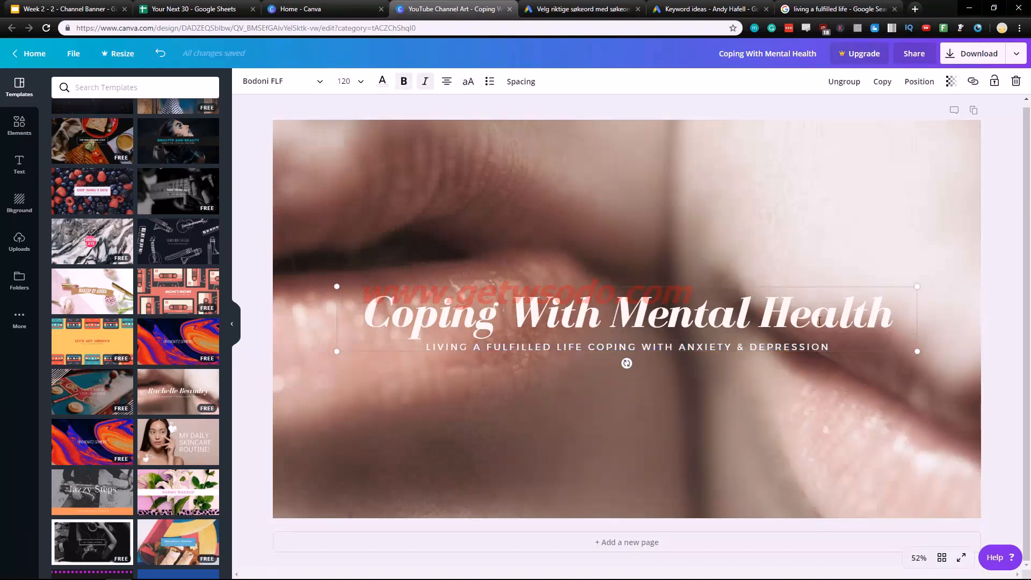
pyautogui.moveTo(891, 317); pyautogui.dragTo(373, 309)
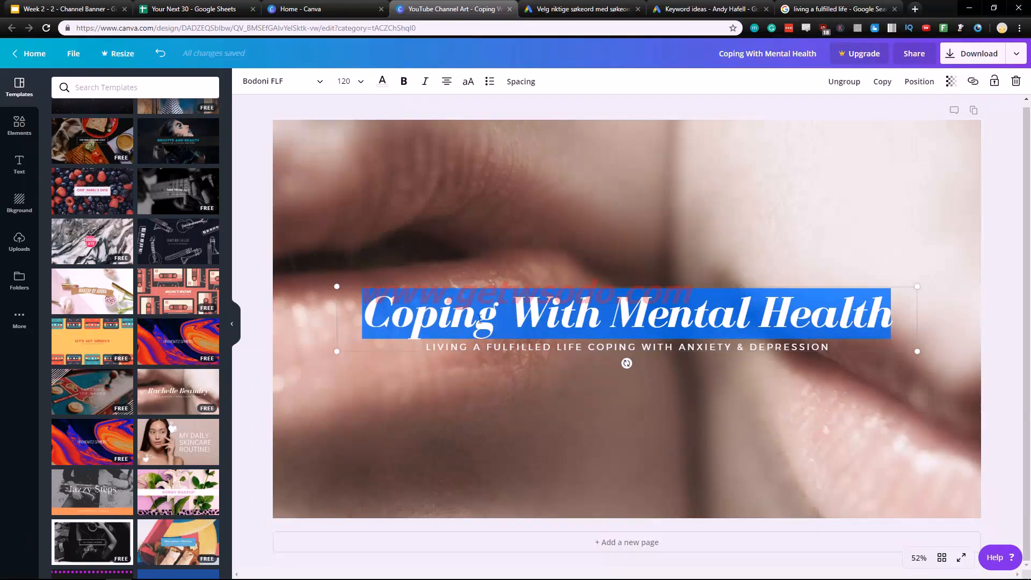
pyautogui.click(470, 349)
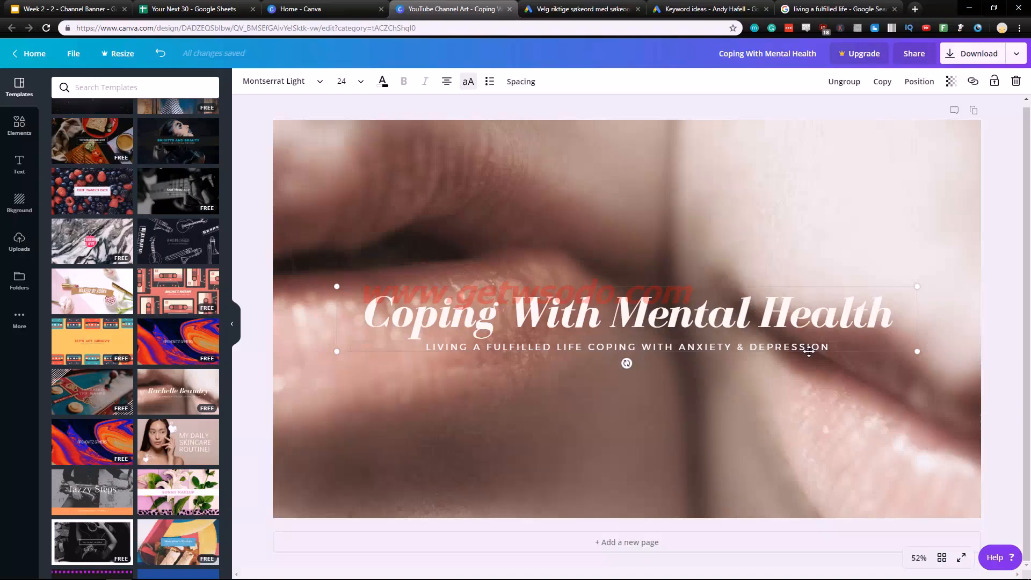
# Replace "LIVING A" at the start of the subtitle with "HOW TO LIVE A" and deselect the text.
pyautogui.doubleClick(498, 347)
pyautogui.click(508, 377)
pyautogui.press('BackSpace')
pyautogui.press('BackSpace')
pyautogui.press('BackSpace')
pyautogui.press('BackSpace')
pyautogui.press('BackSpace')
pyautogui.press('BackSpace')
pyautogui.press('BackSpace')
pyautogui.press('BackSpace')
pyautogui.press('BackSpace')
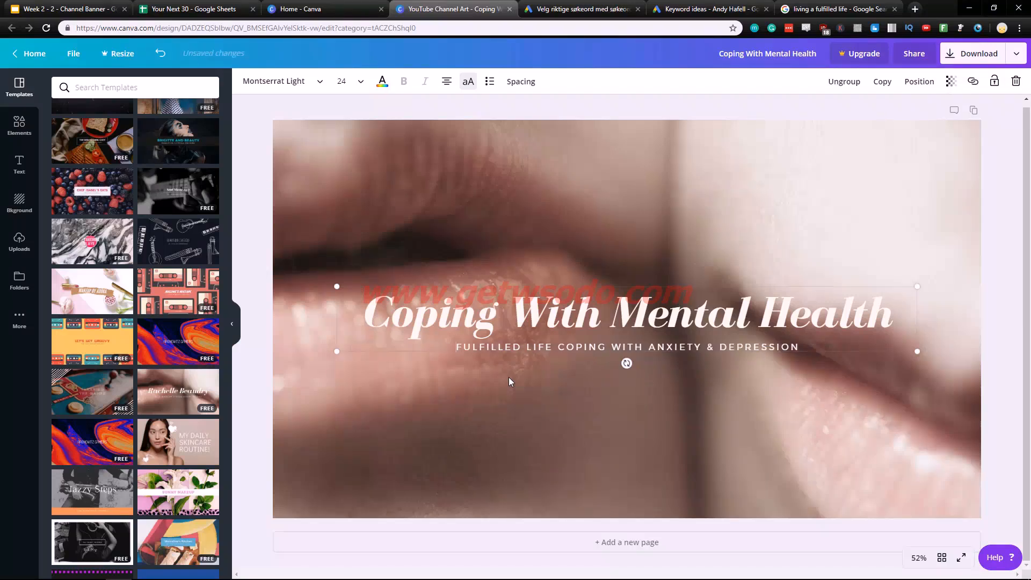
pyautogui.write('HOT')
pyautogui.press('BackSpace')
pyautogui.press('BackSpace')
pyautogui.write('W TO LIVE ')
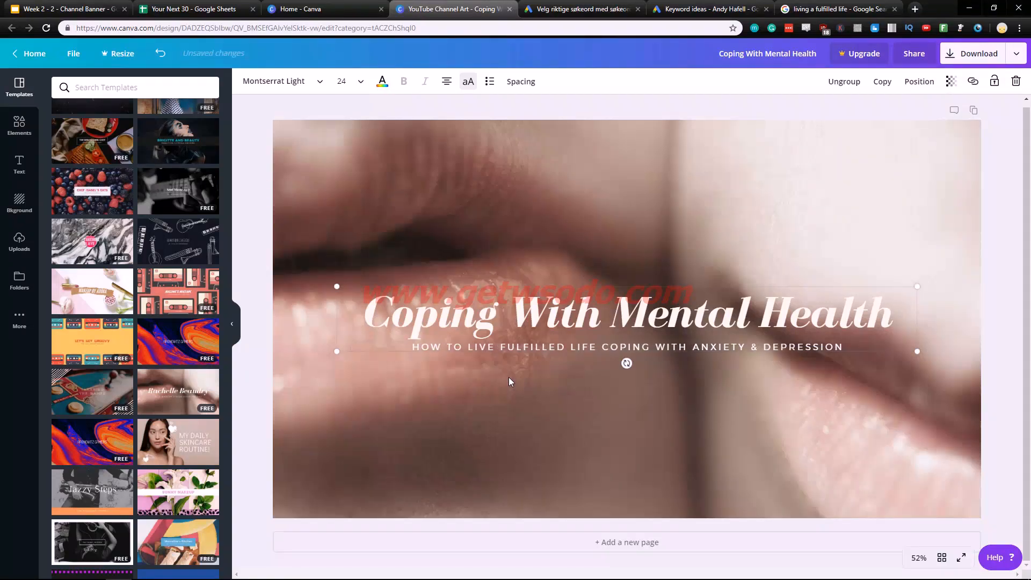
pyautogui.write('A')
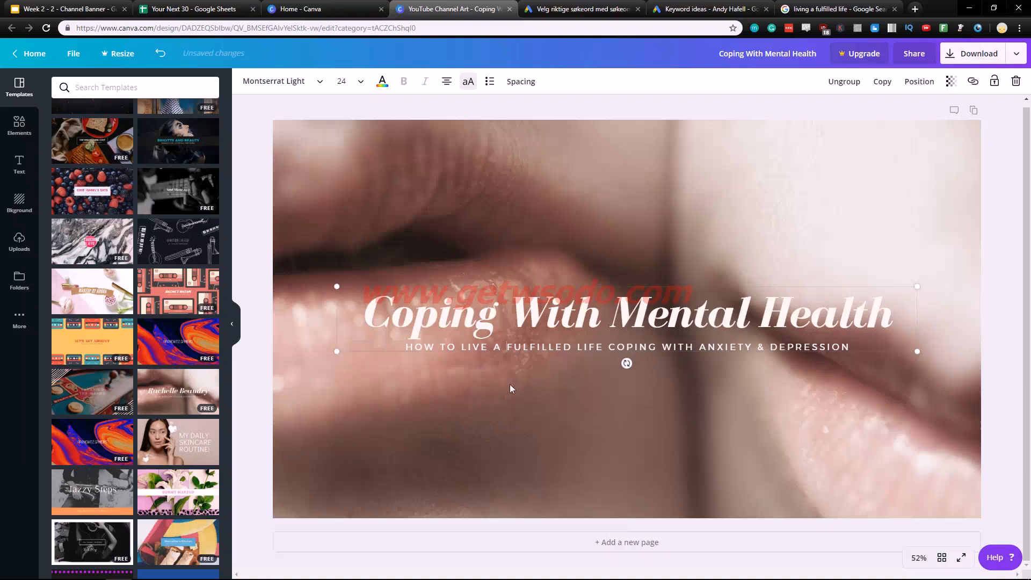
pyautogui.click(475, 363)
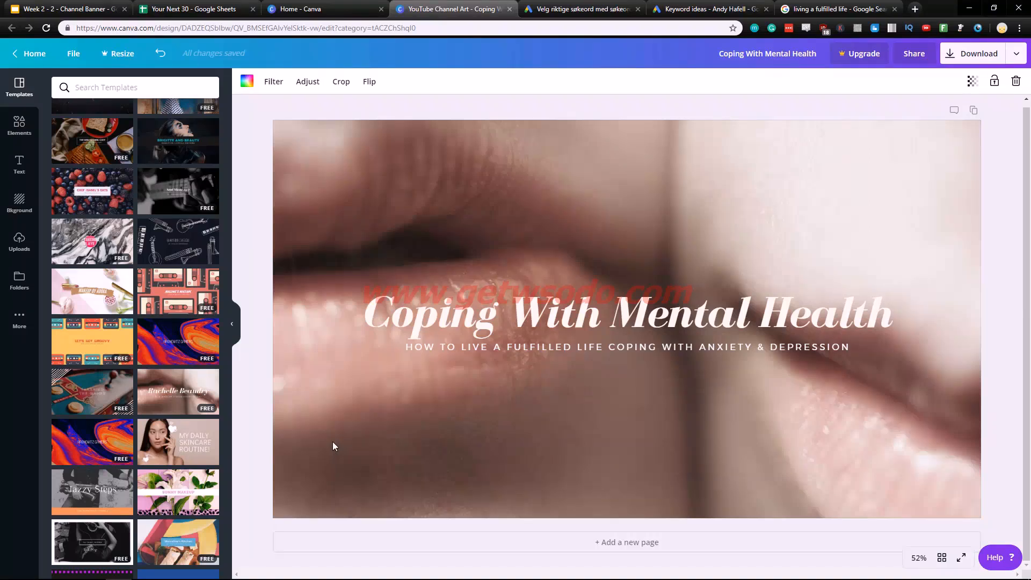
pyautogui.click(1020, 424)
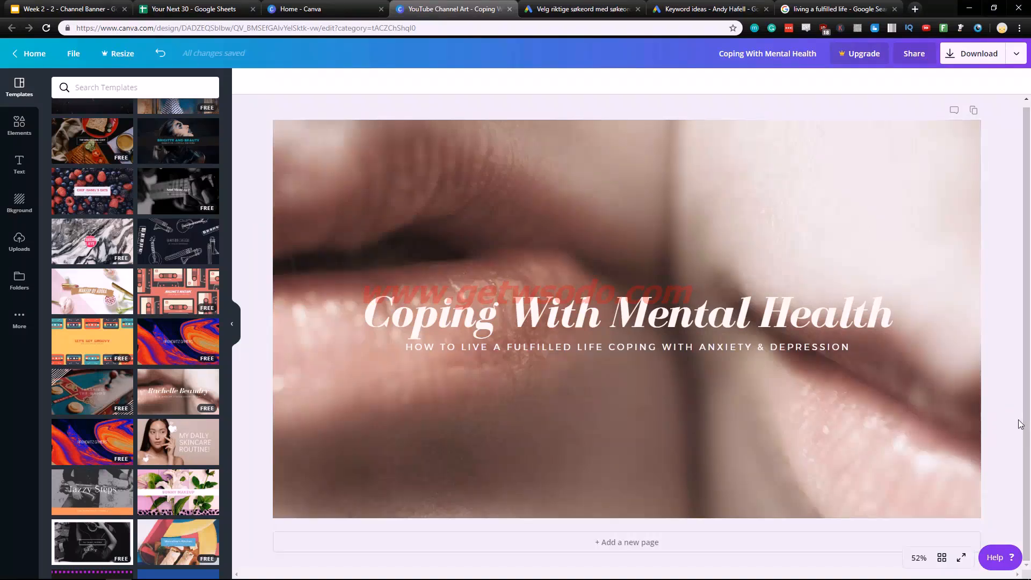